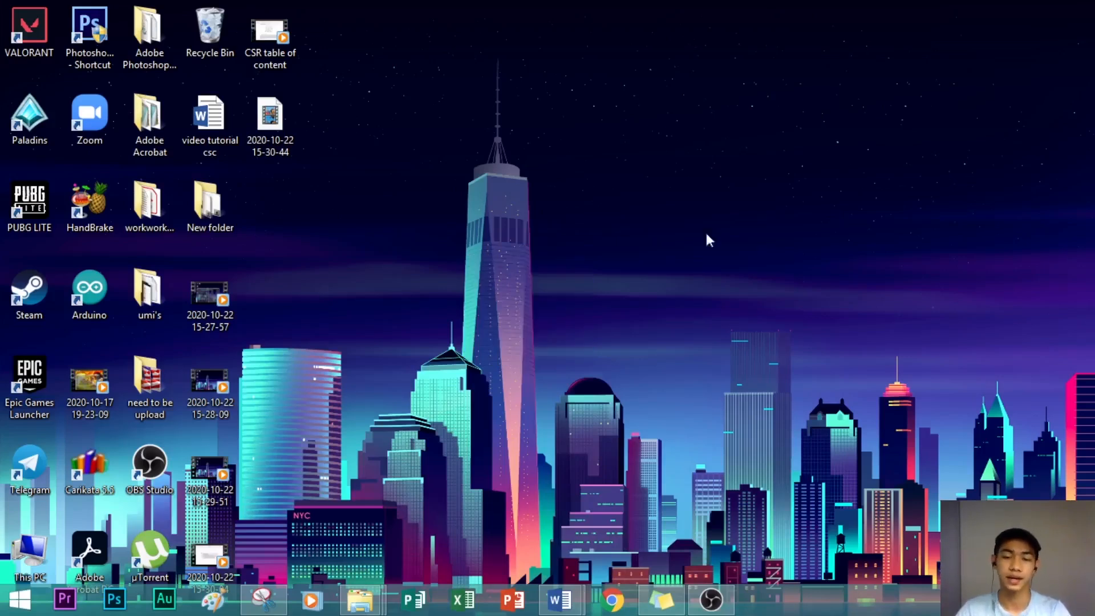
Step: Switch to the Word document "video tutorial csc"
mouse_move(559, 600)
click(513, 529)
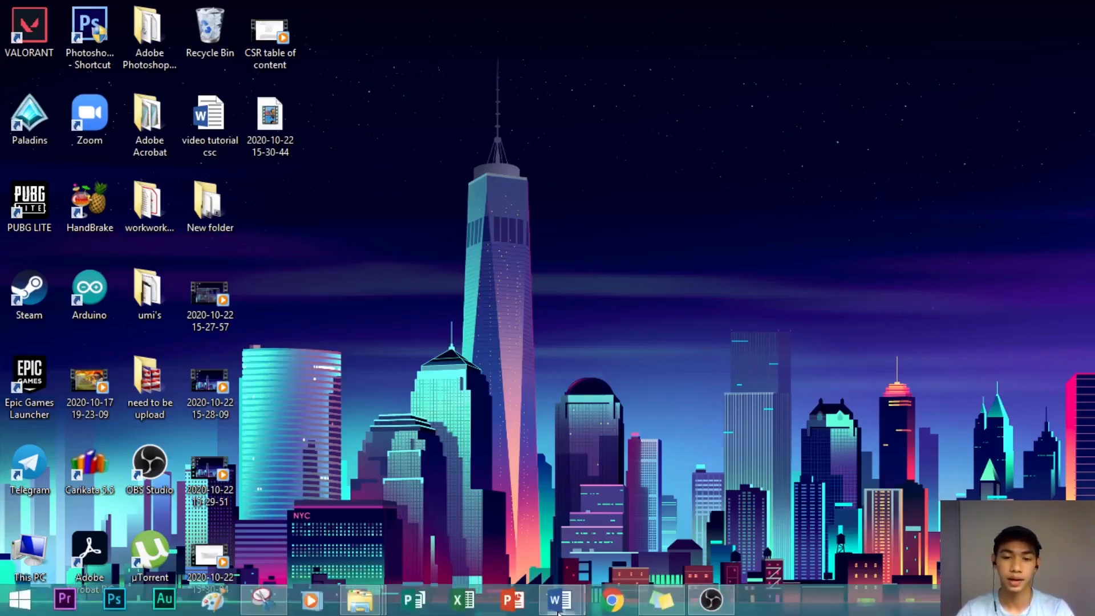
click(605, 518)
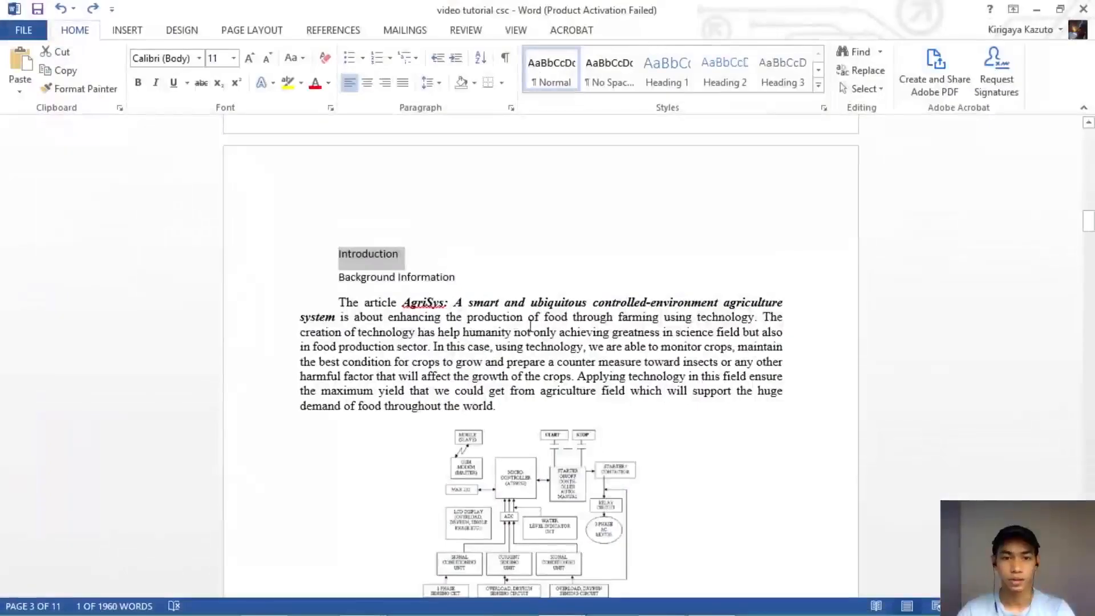
Step: Apply the Heading 1 style to the "Introduction" title on page 3
click(385, 263)
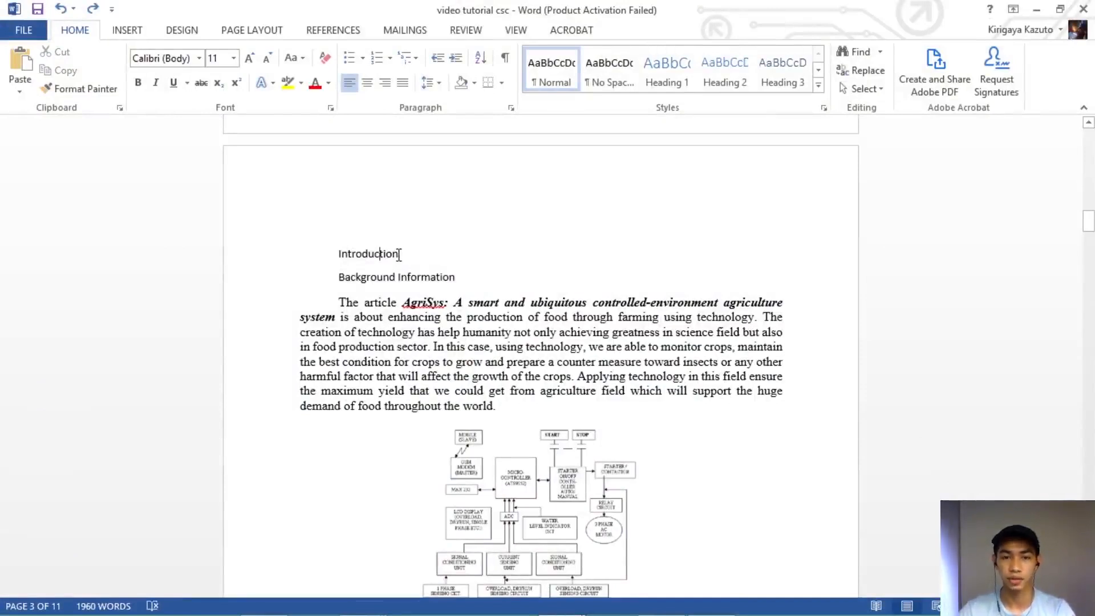
drag(399, 255, 341, 253)
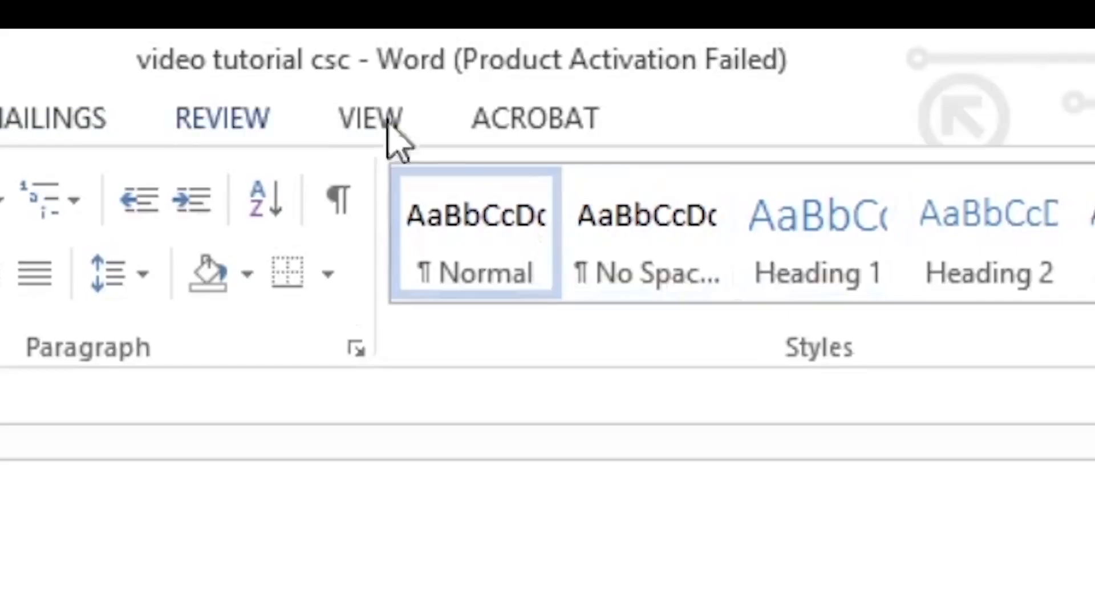
click(850, 277)
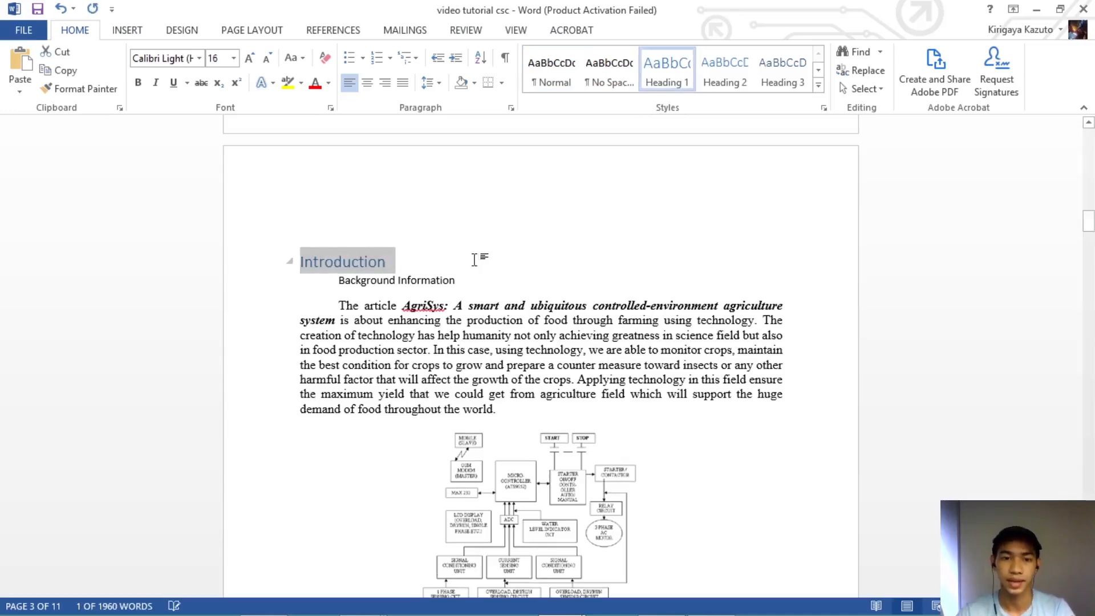
click(474, 260)
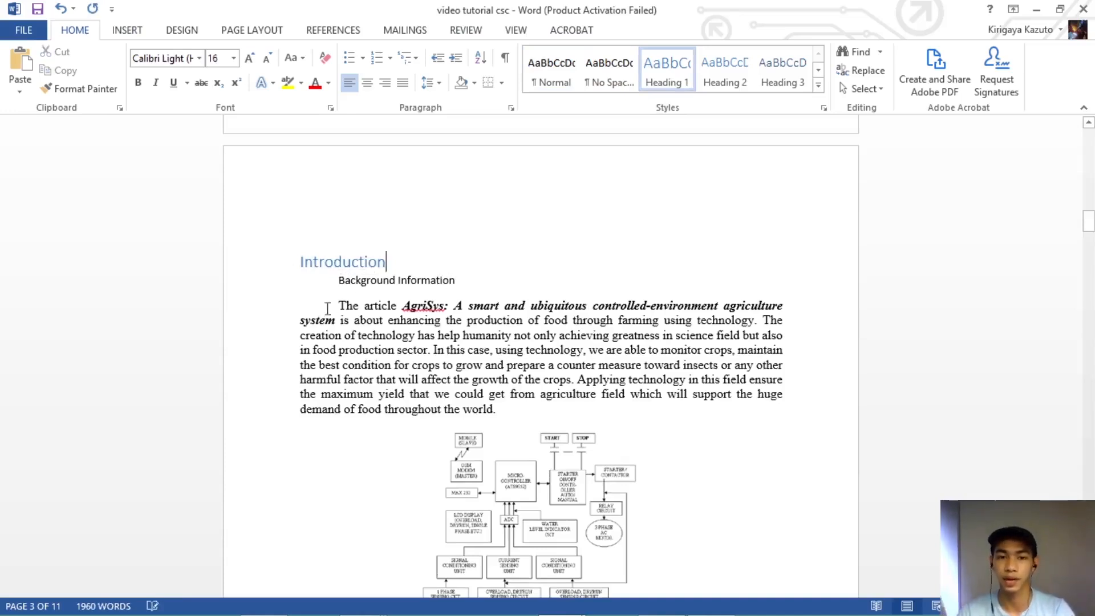
Step: Apply the Heading 2 style to the "Background Information" line below the Introduction title
drag(455, 281, 359, 290)
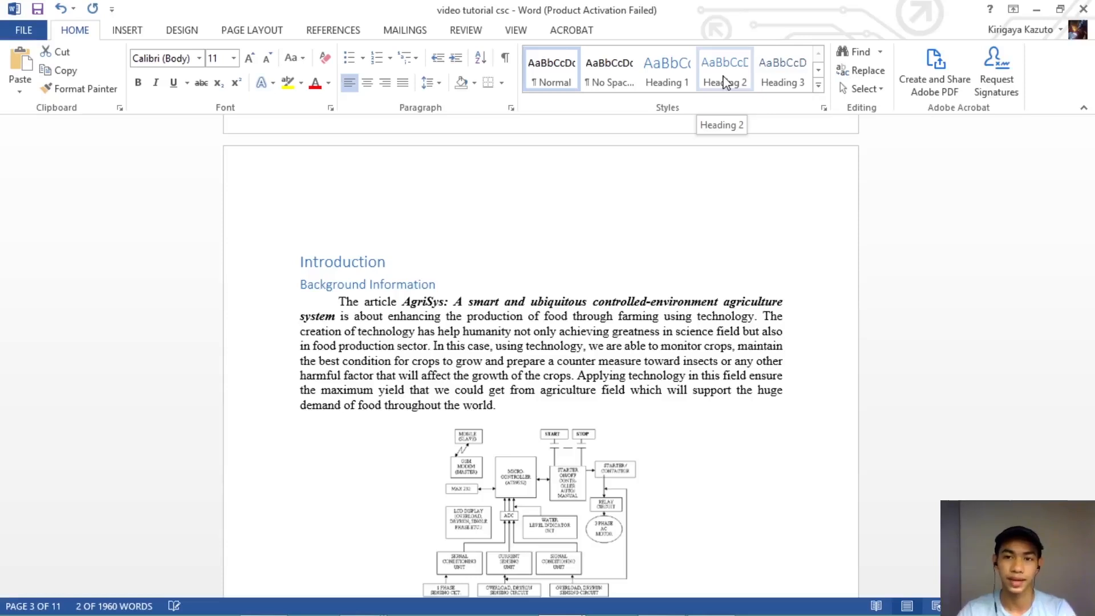
click(725, 82)
click(533, 272)
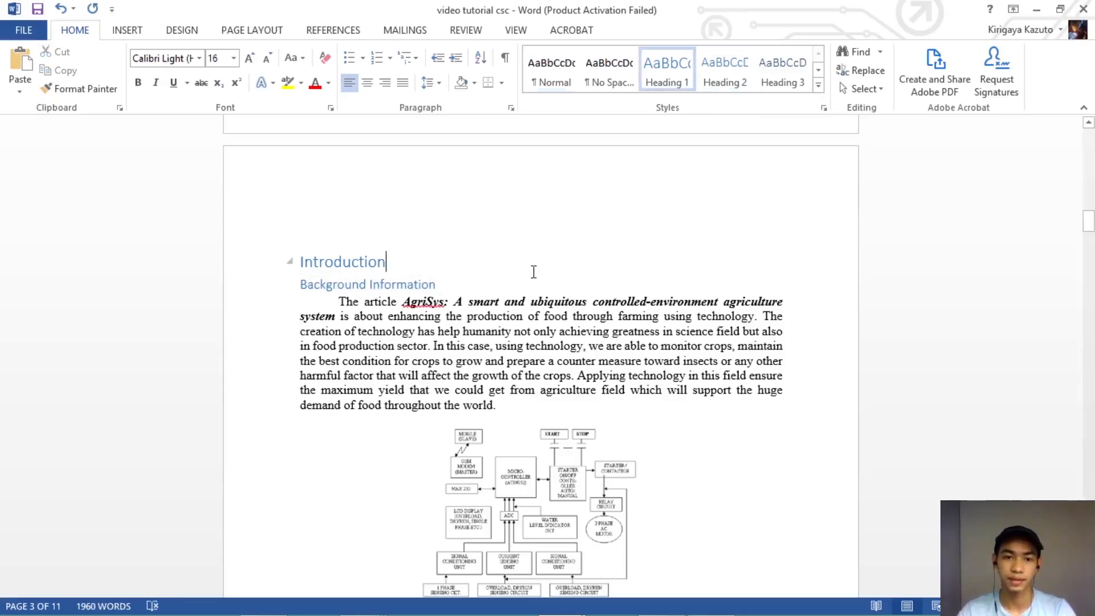
Step: Apply the Heading 2 style to the "Current Situation Analysis" line below the block diagram
scroll(549, 280, down, 1)
scroll(552, 280, down, 7)
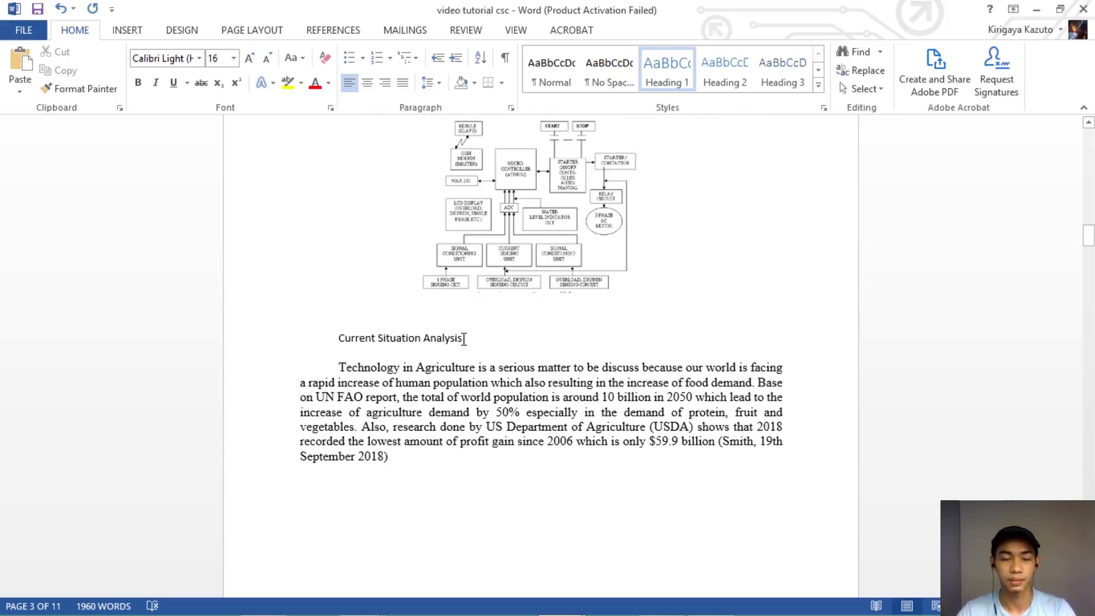
drag(465, 339, 349, 337)
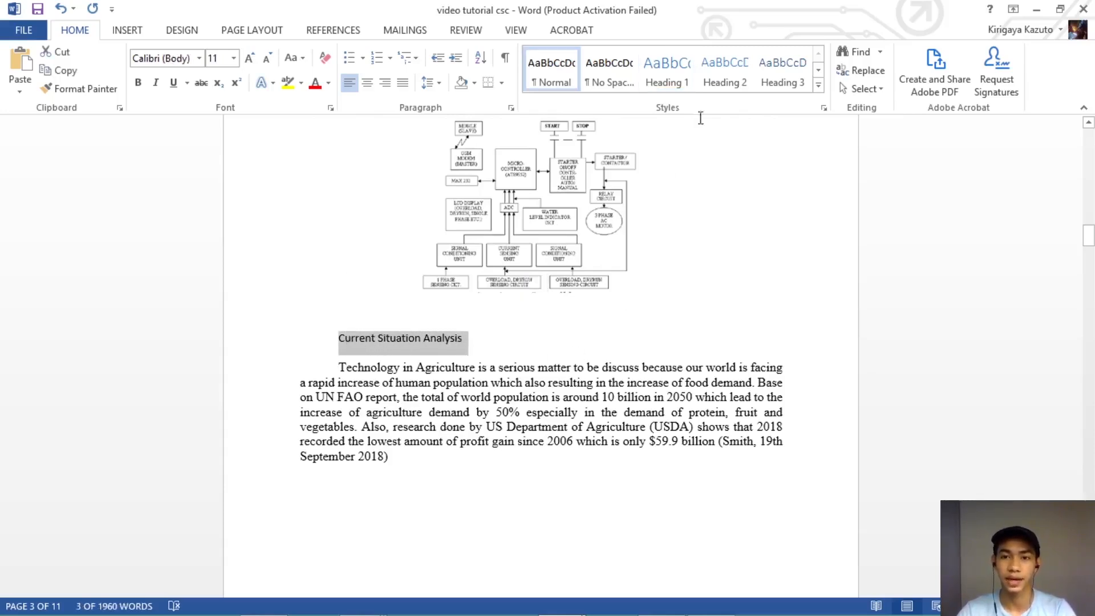
click(721, 87)
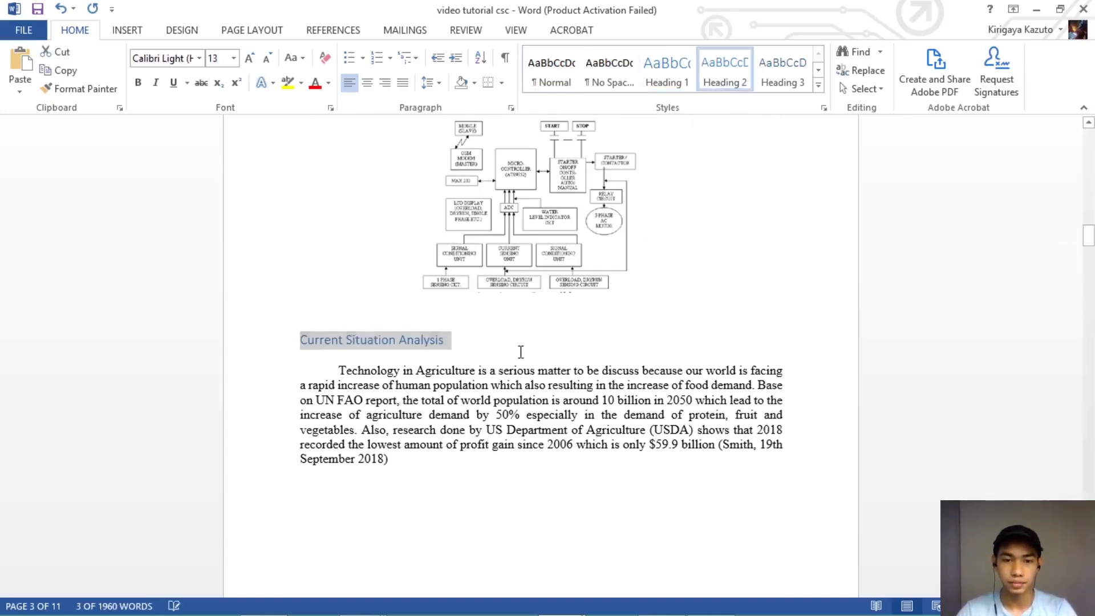
click(517, 369)
Step: Apply the Heading 1 style to the title "Key Issued of Ubiquitous Technology Based On the Article" on page 5
scroll(486, 364, down, 15)
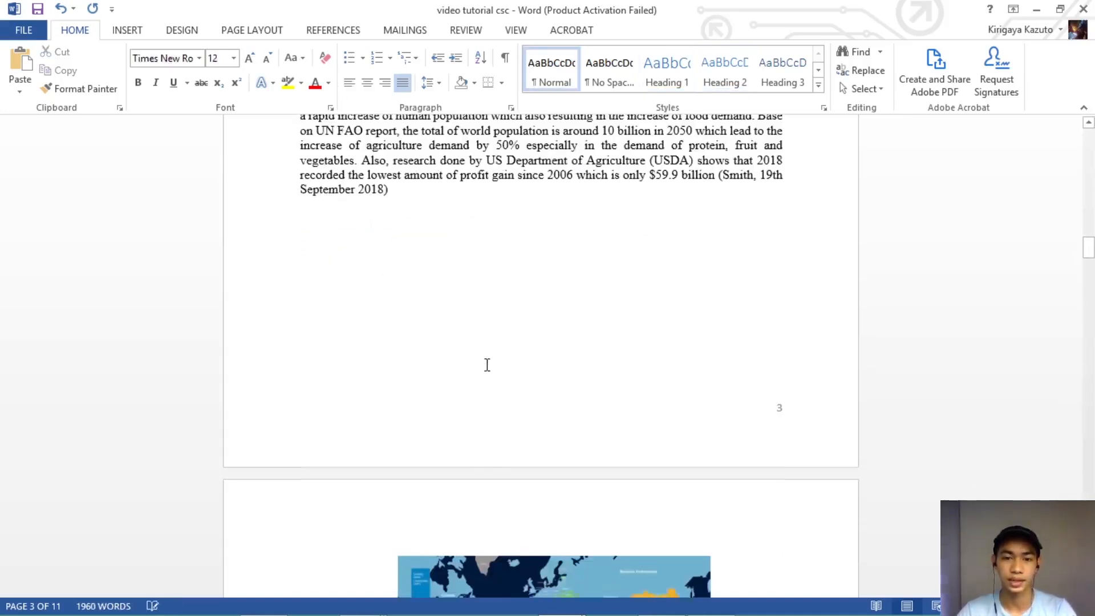
scroll(485, 364, down, 15)
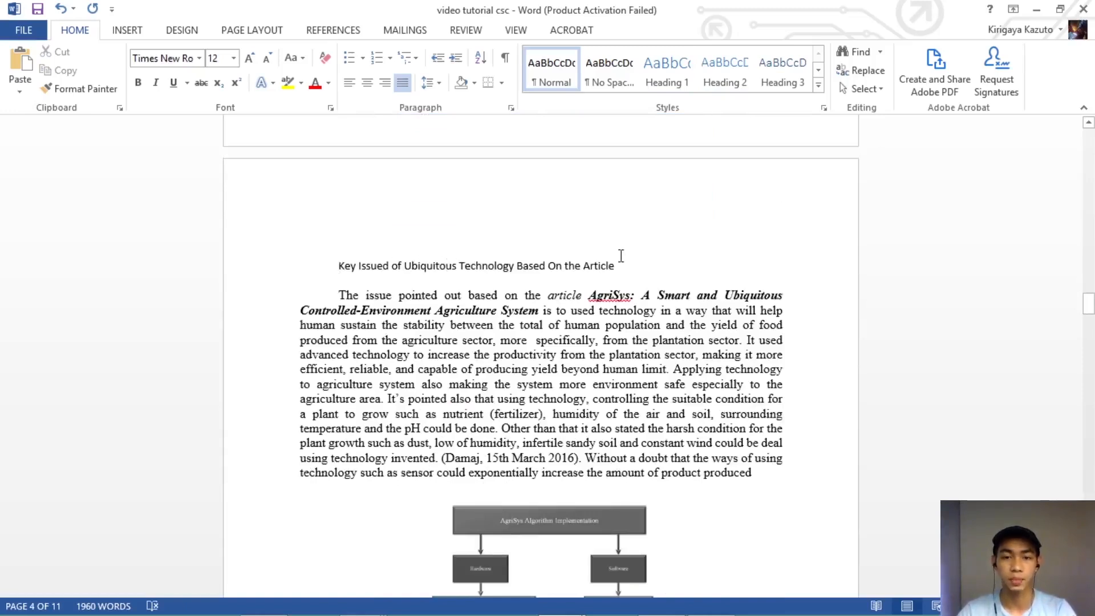
drag(618, 264, 325, 282)
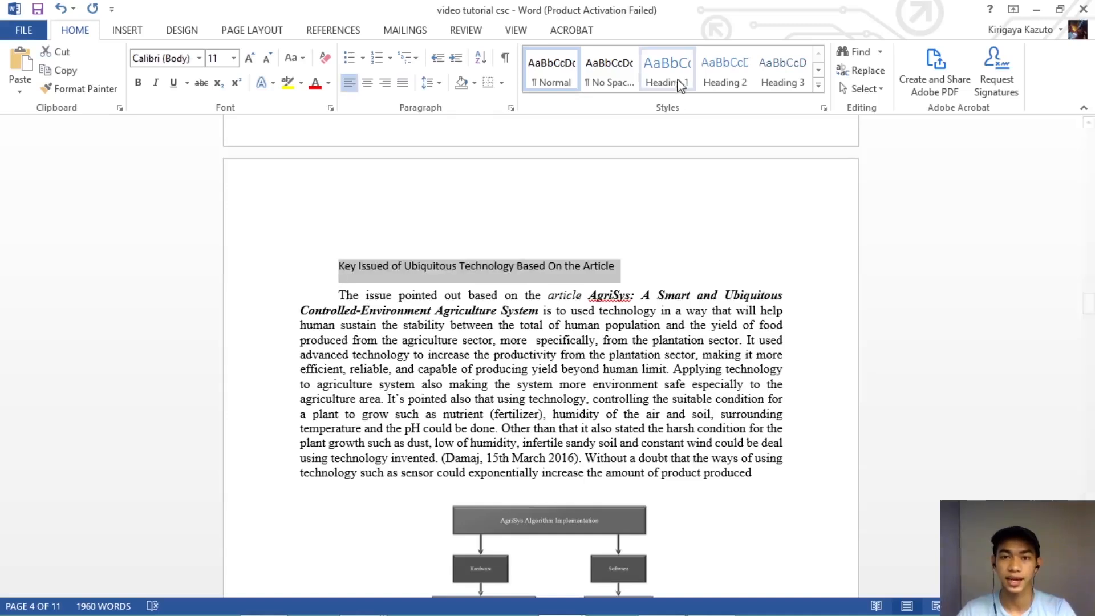
click(679, 85)
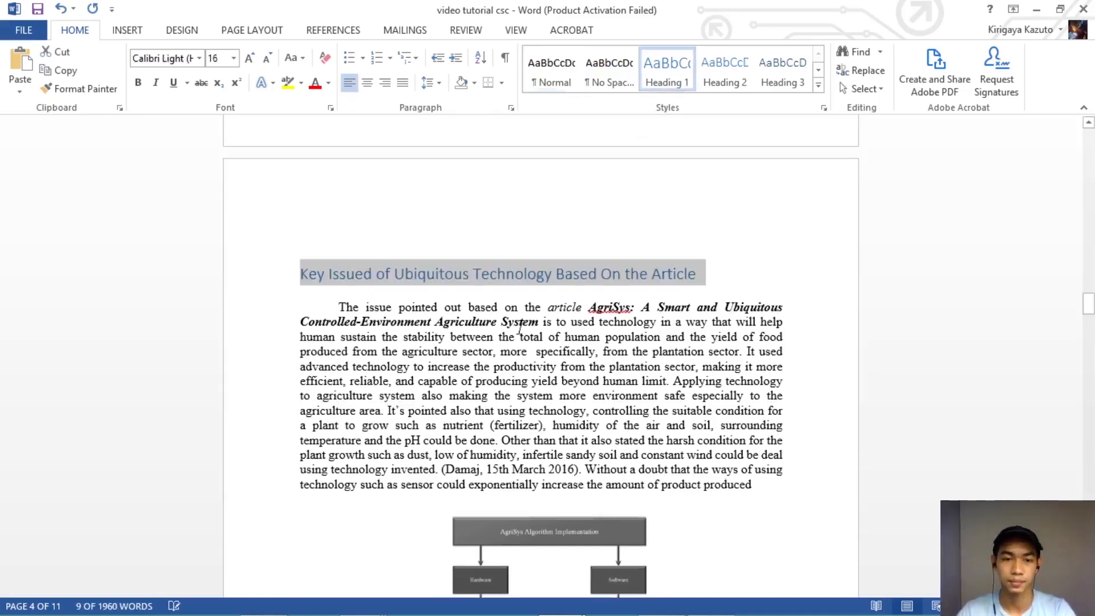
Step: Apply the Heading 1 style to the title "Weakness and Advantages of Using Ubiquitous Technology in Agriculture" on page 6
scroll(526, 326, down, 6)
scroll(525, 326, down, 7)
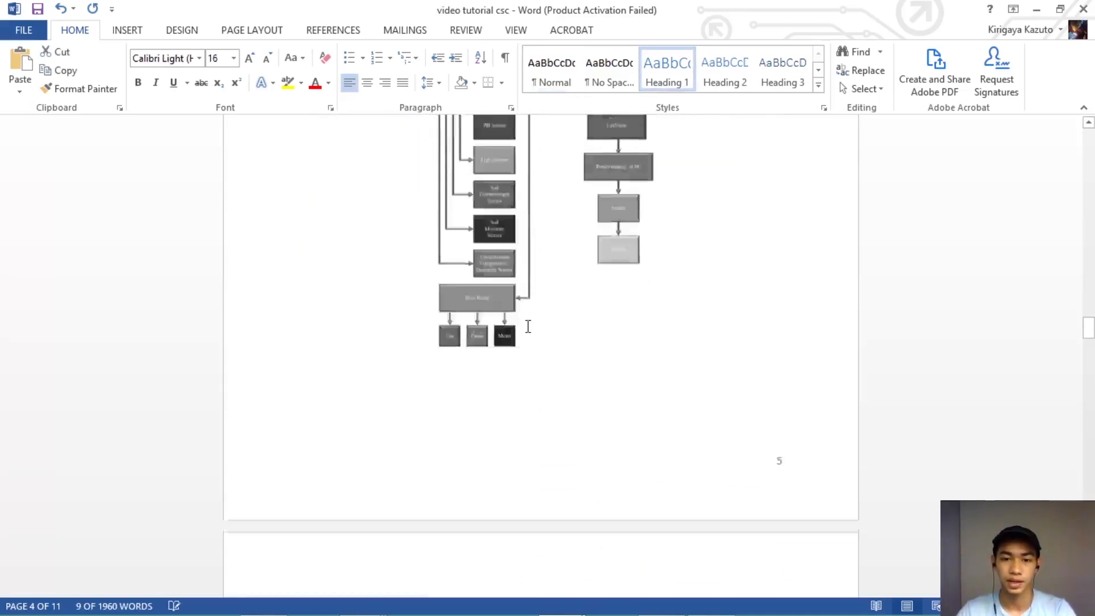
scroll(528, 326, down, 2)
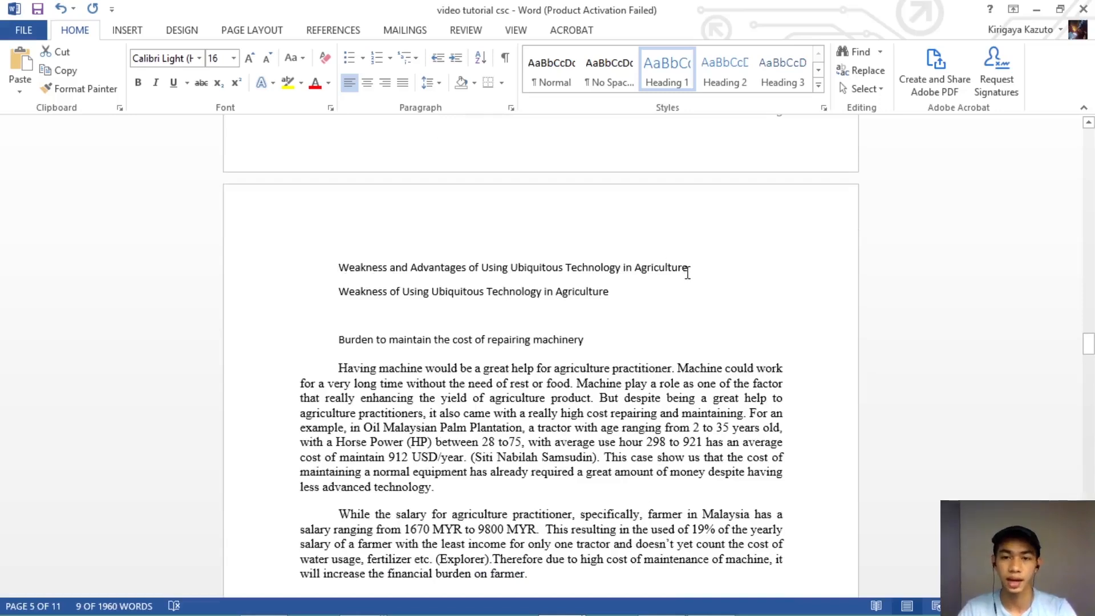
drag(688, 268, 336, 271)
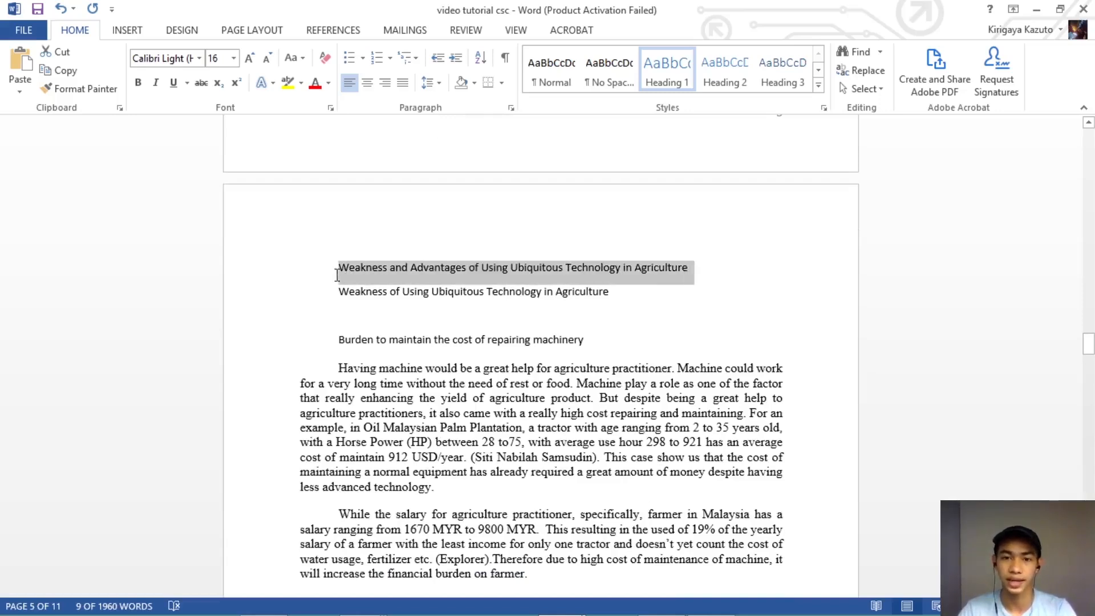
click(677, 78)
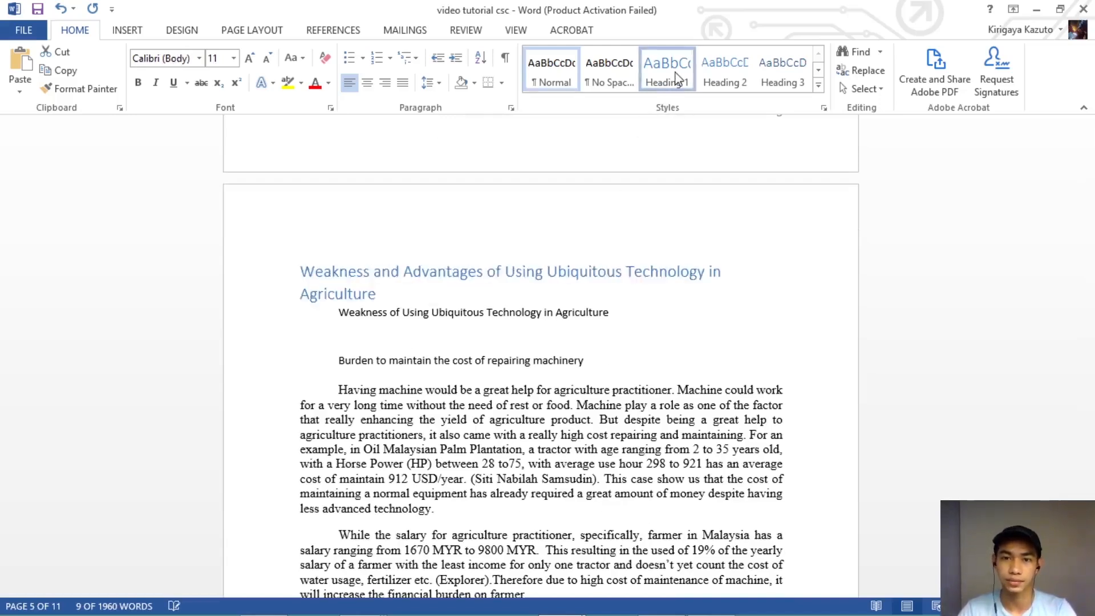
Step: Apply the Heading 2 style to the line "Weakness of Using Ubiquitous Technology in Agriculture"
click(564, 317)
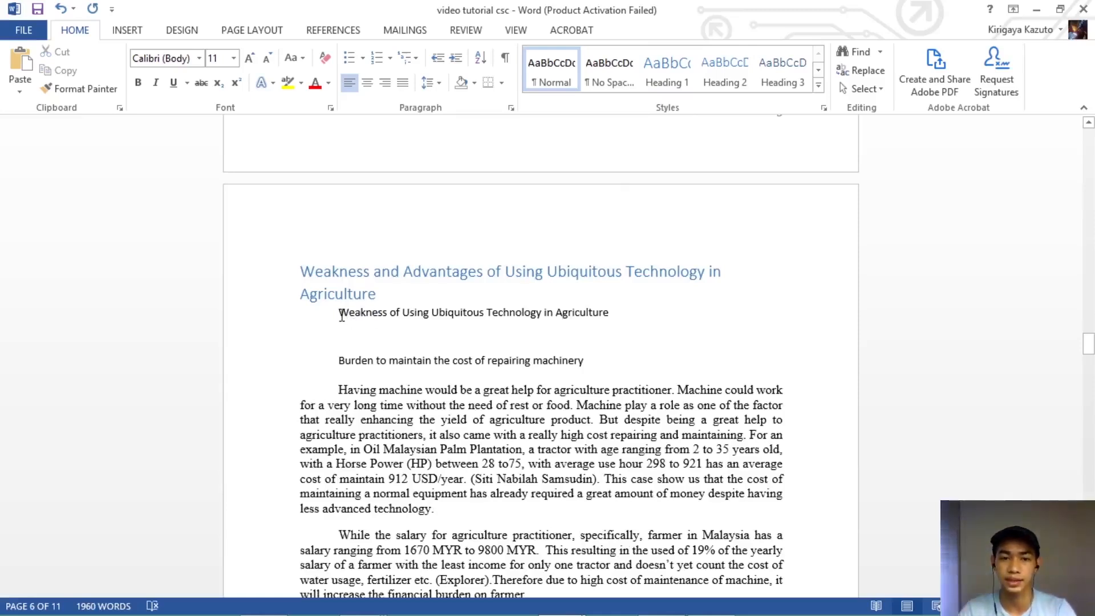
drag(341, 315, 611, 313)
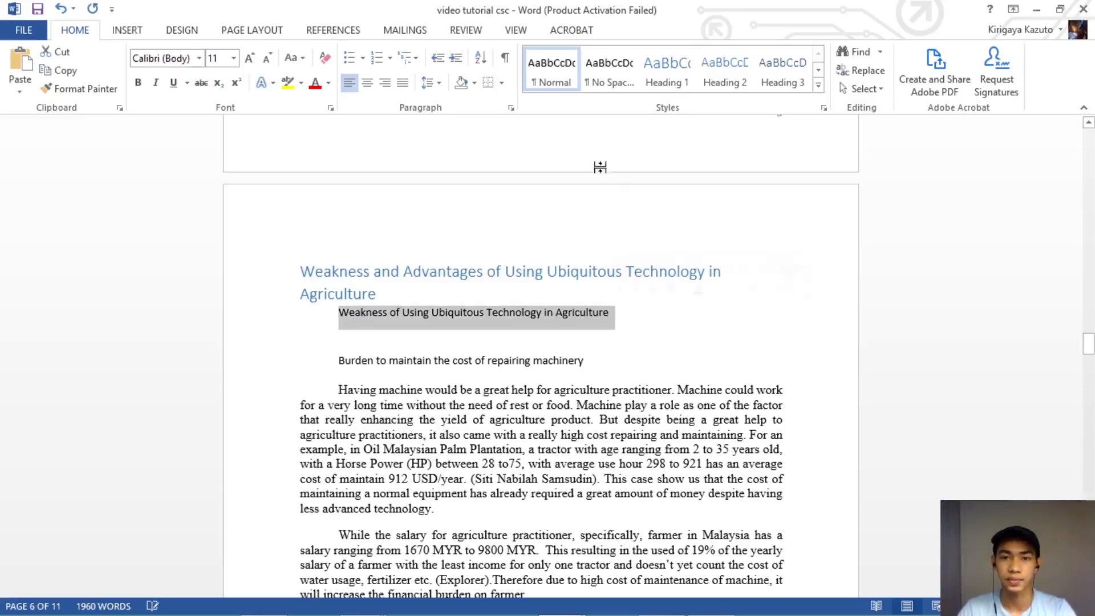
click(734, 84)
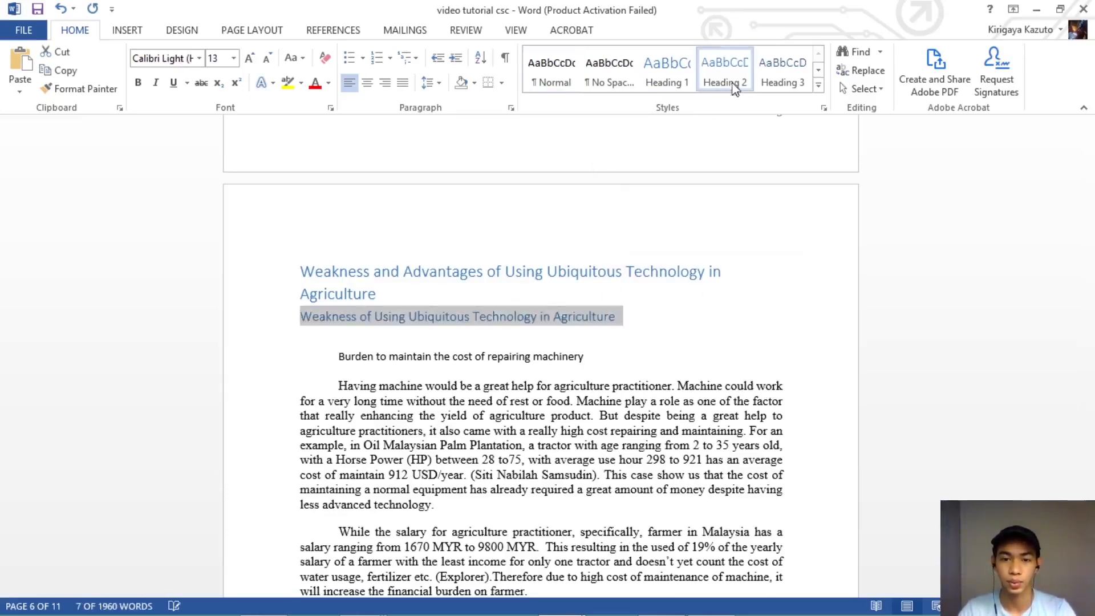
click(614, 352)
Step: Apply the Heading 2 style to the line "Advantages of Using Ubiquitous Technology in Agriculture" above "Irrigation of Plant"
scroll(619, 349, down, 3)
scroll(620, 349, down, 10)
scroll(618, 354, down, 10)
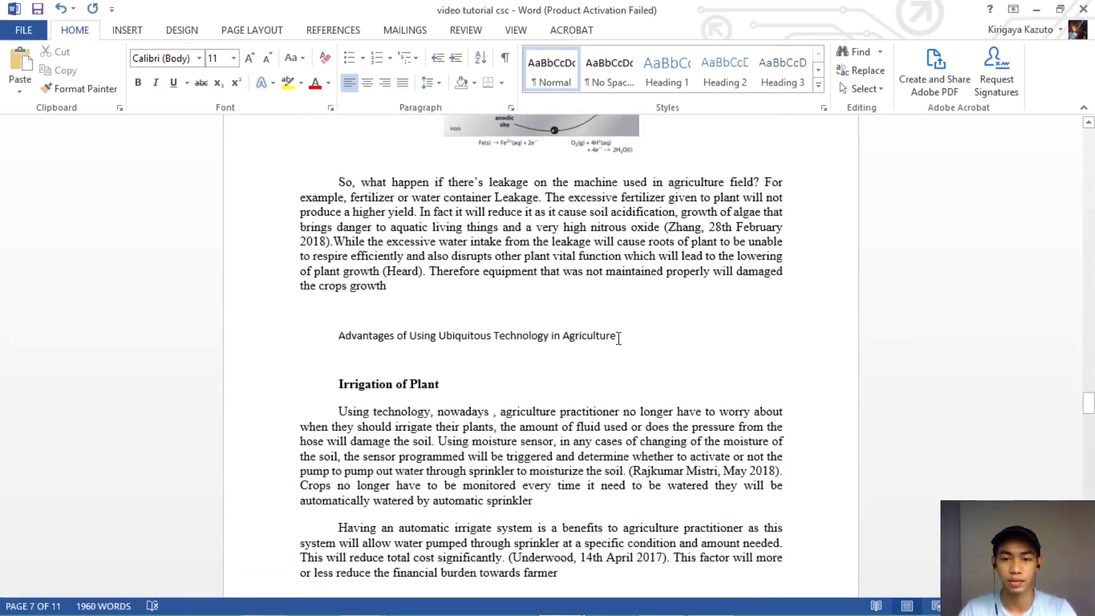
drag(618, 338, 353, 332)
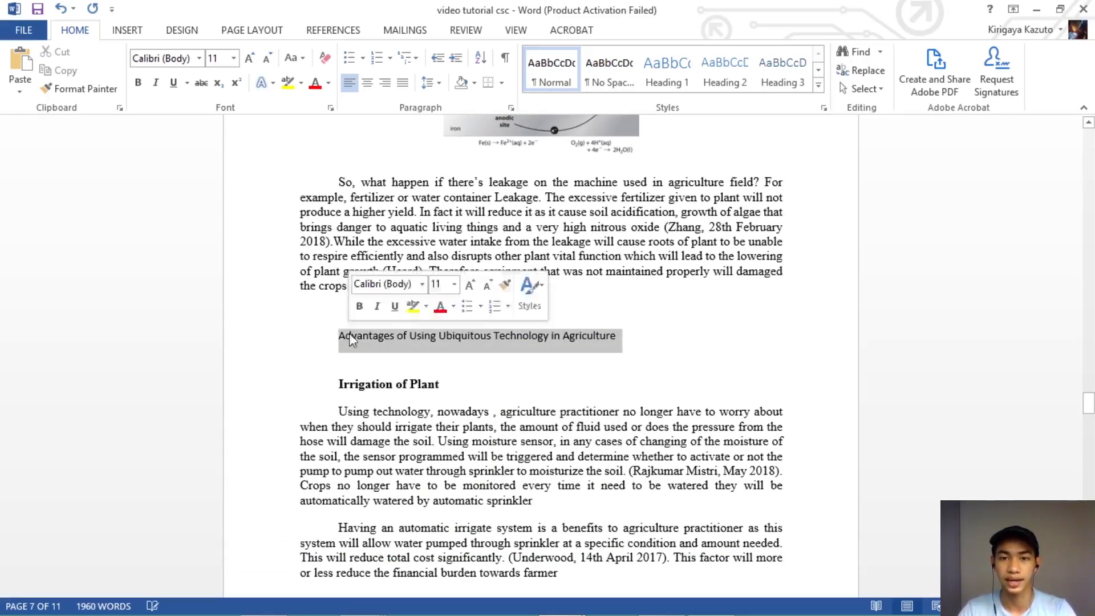
click(723, 82)
click(545, 390)
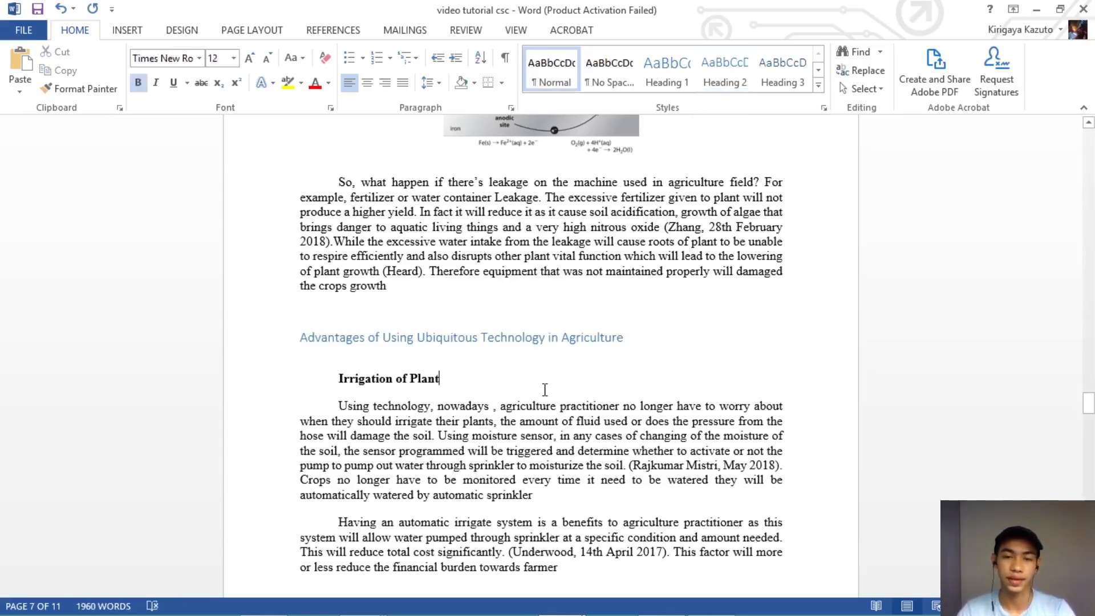
Step: Insert a Manual Table table of contents below the "Table of content" title on page 2
drag(1088, 402, 1088, 184)
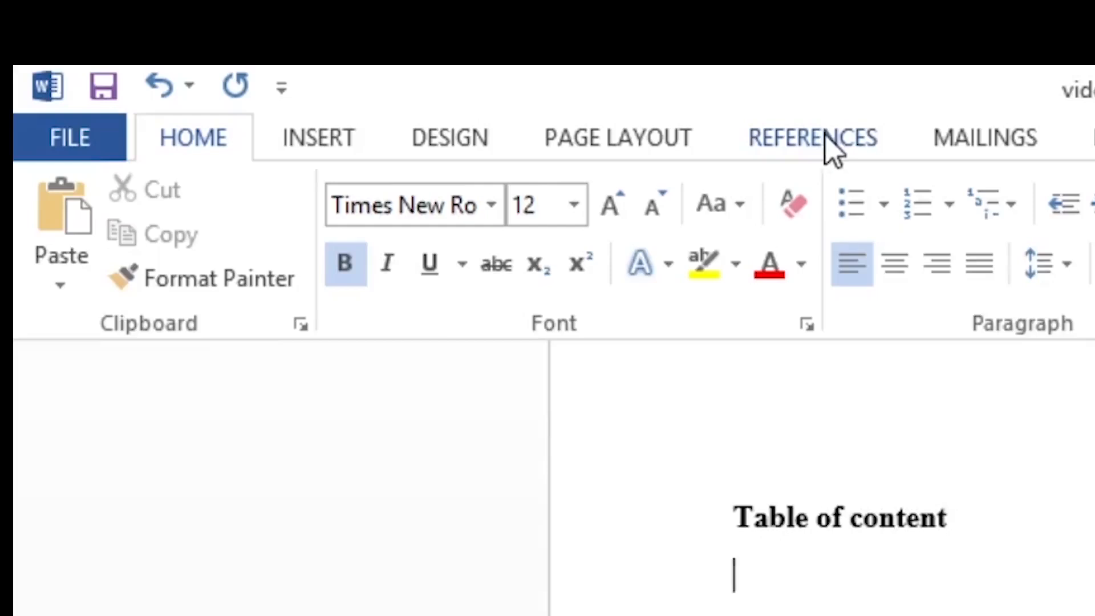
click(338, 32)
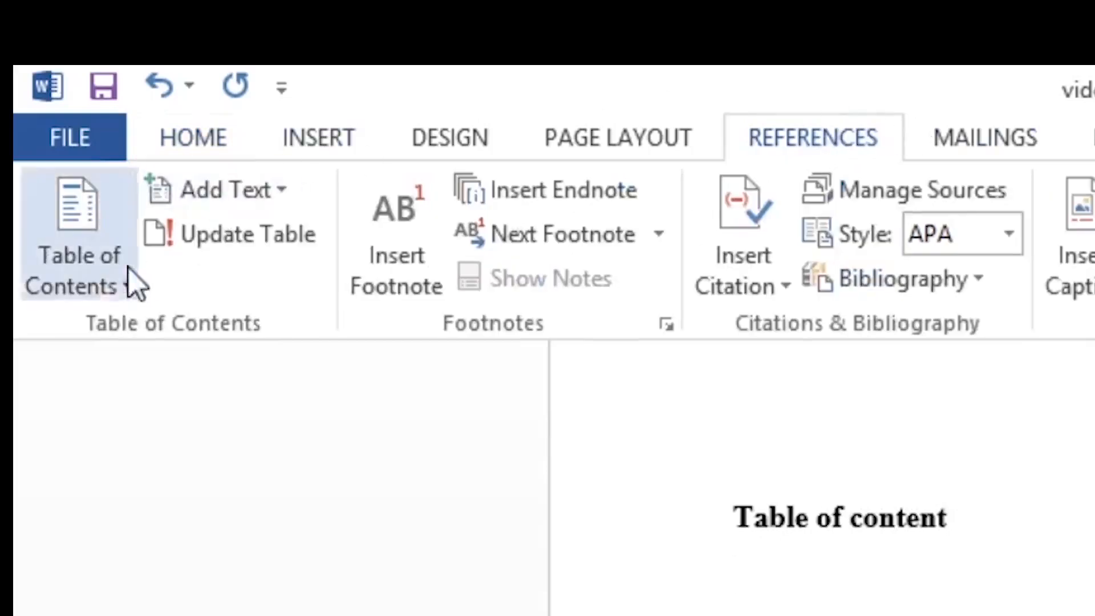
click(98, 281)
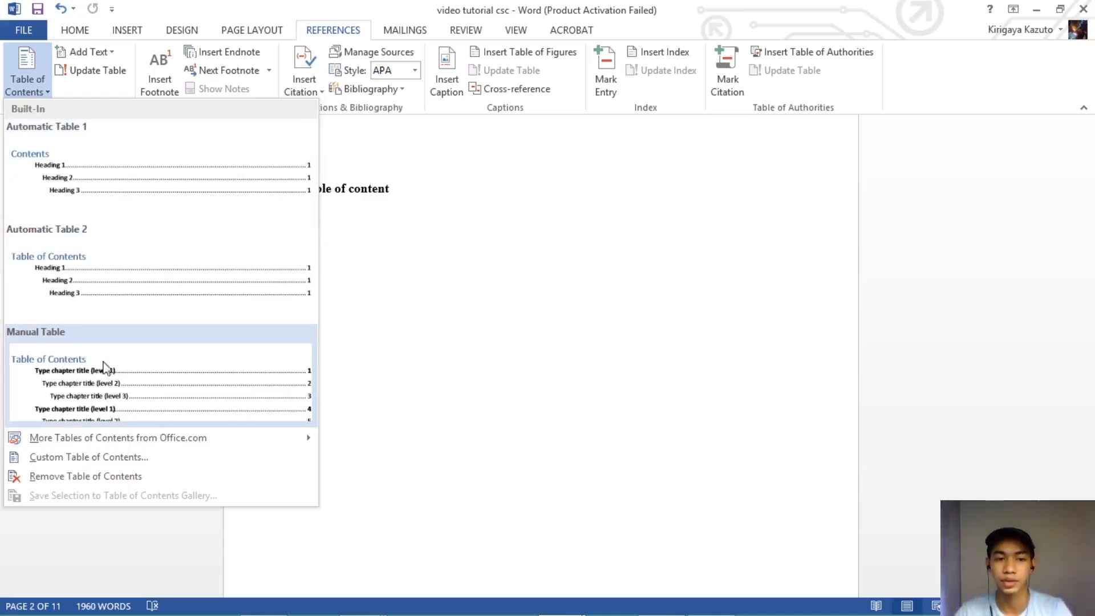
click(121, 376)
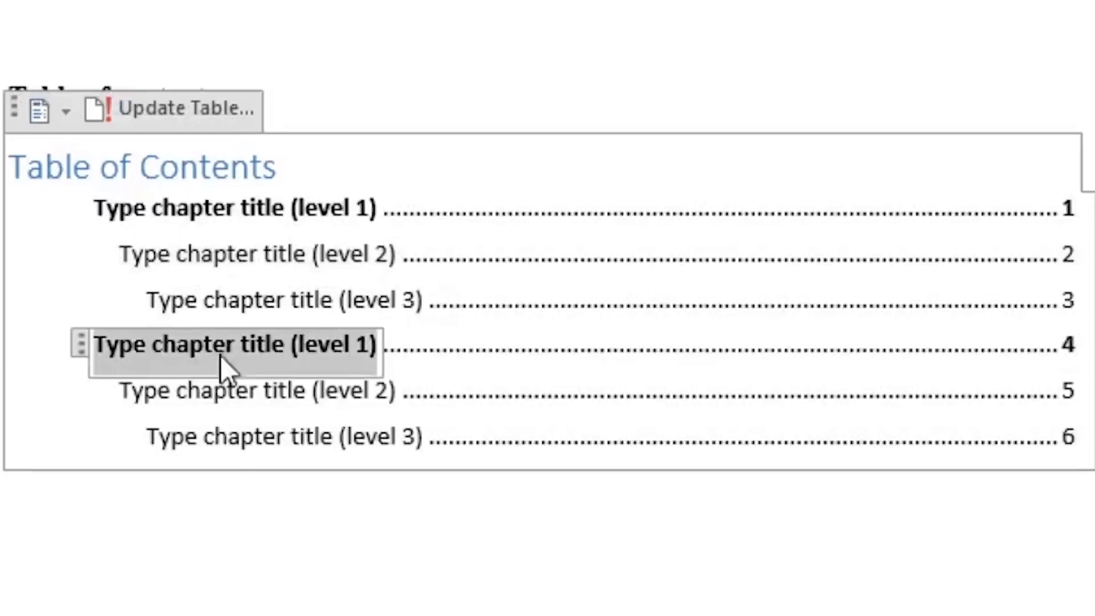
Step: Replace the first level 1 chapter title with "Topic 1" and the level 2 title under it with "Subtopic number 1"
click(258, 436)
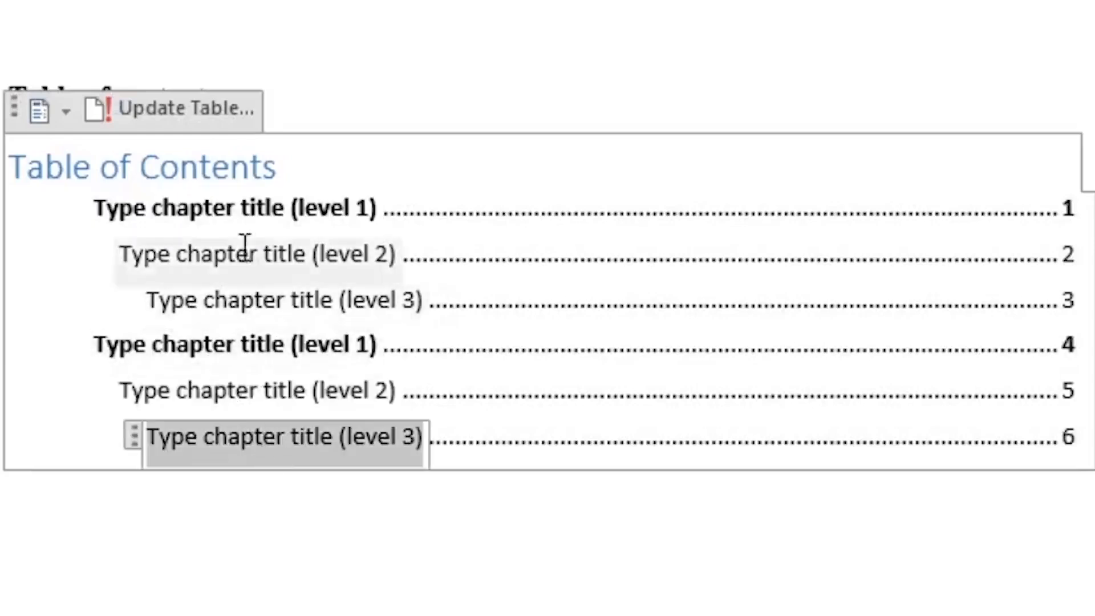
click(263, 209)
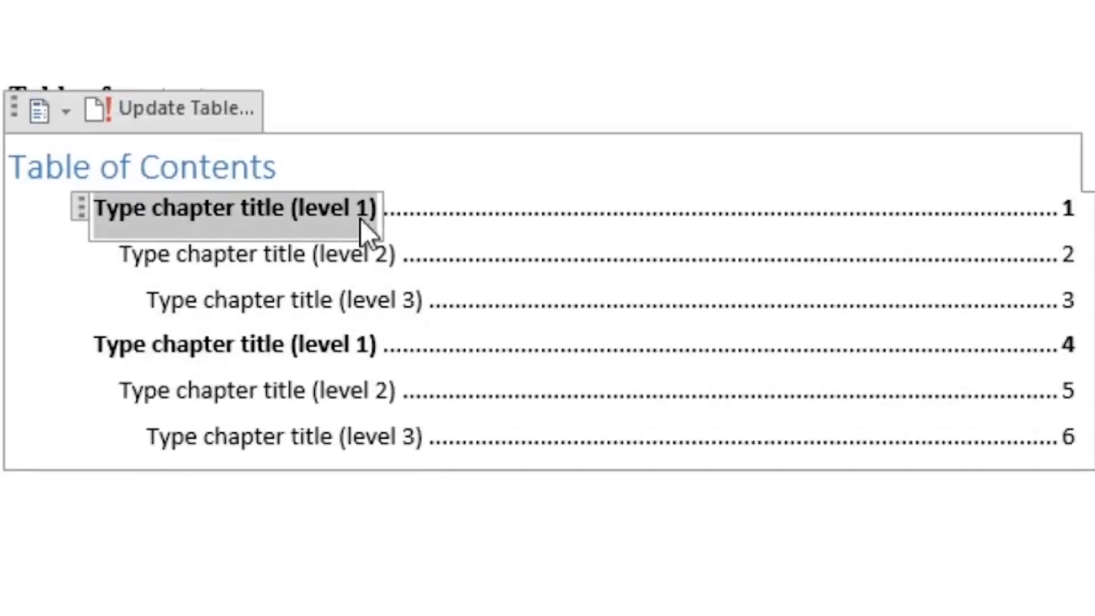
text(topic)
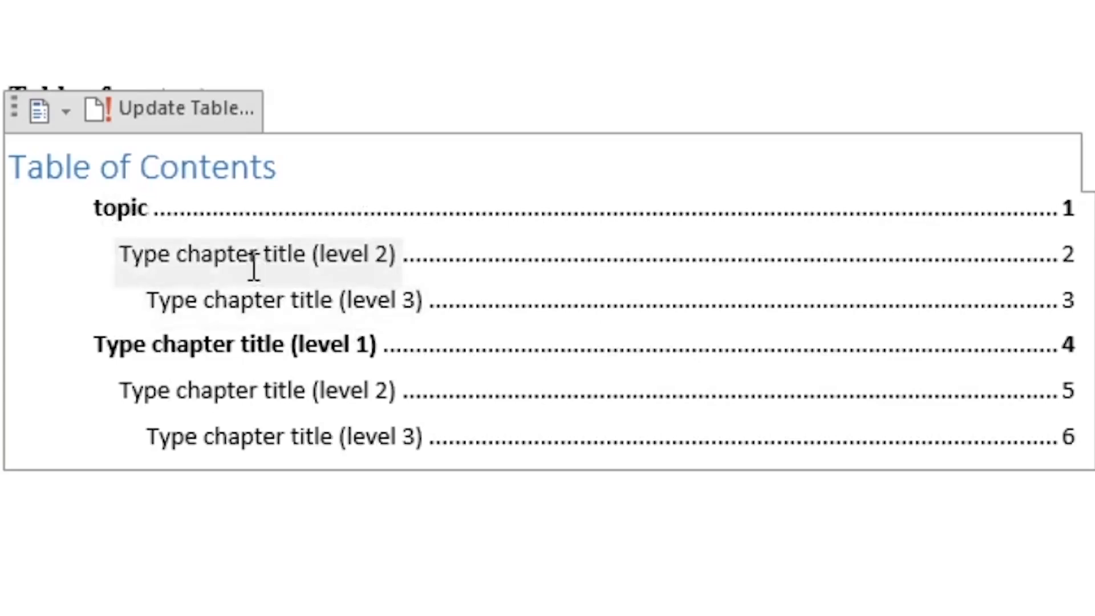
text( 1)
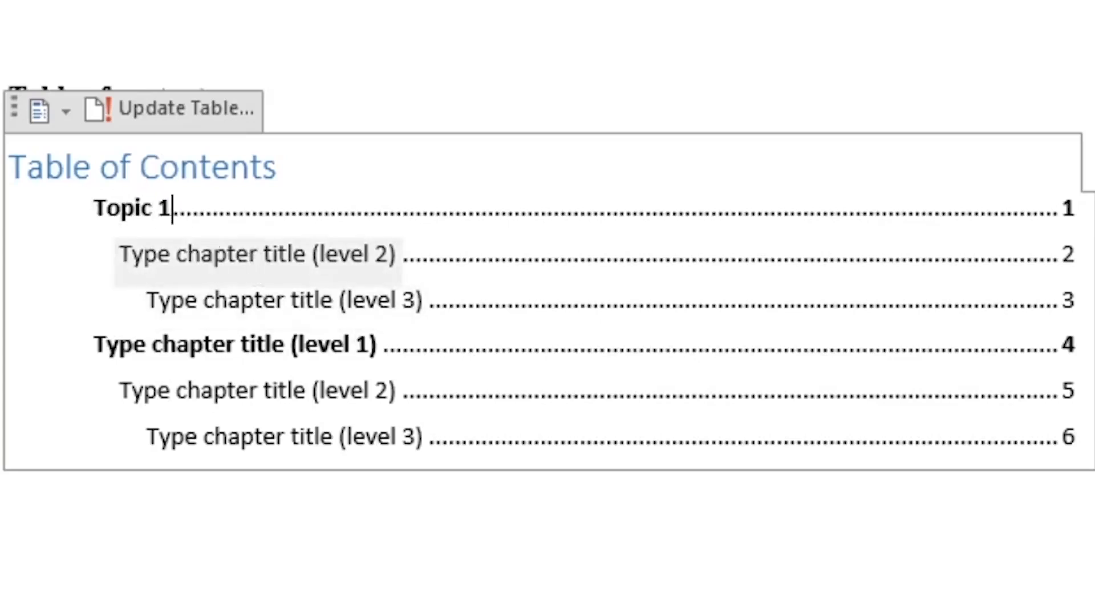
click(324, 258)
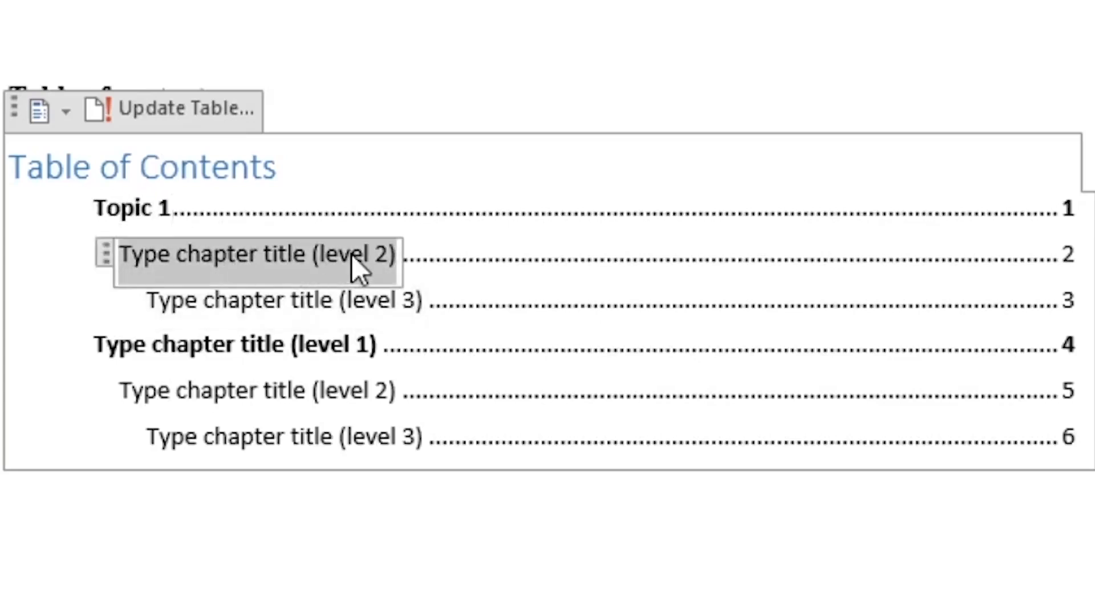
text(subtopic number 1)
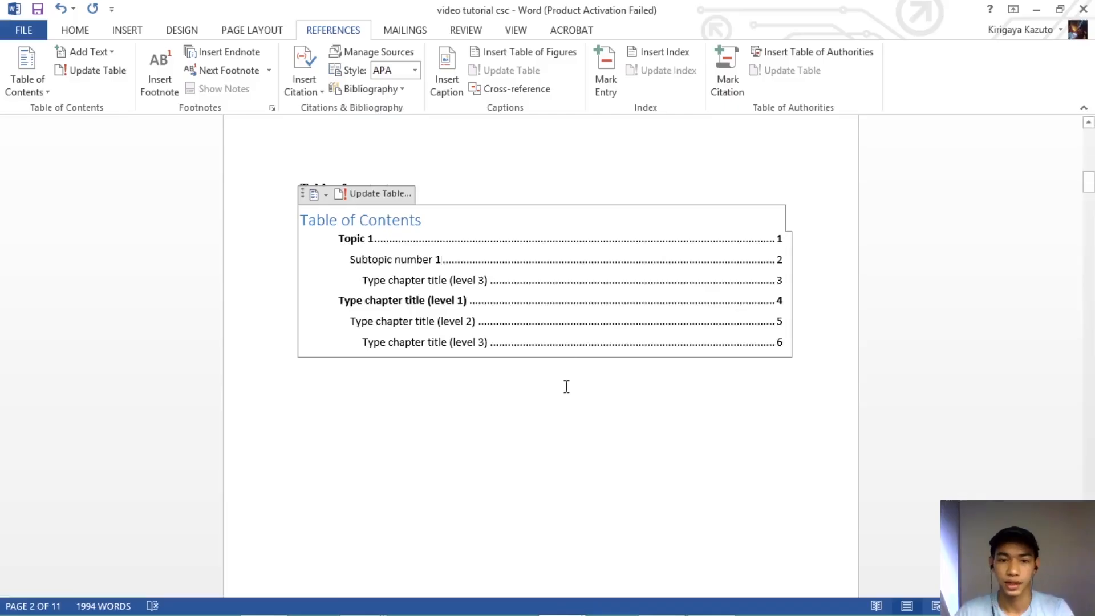
Step: Replace the manual table of contents below the "Table of content" title with an Automatic Table 2
click(565, 384)
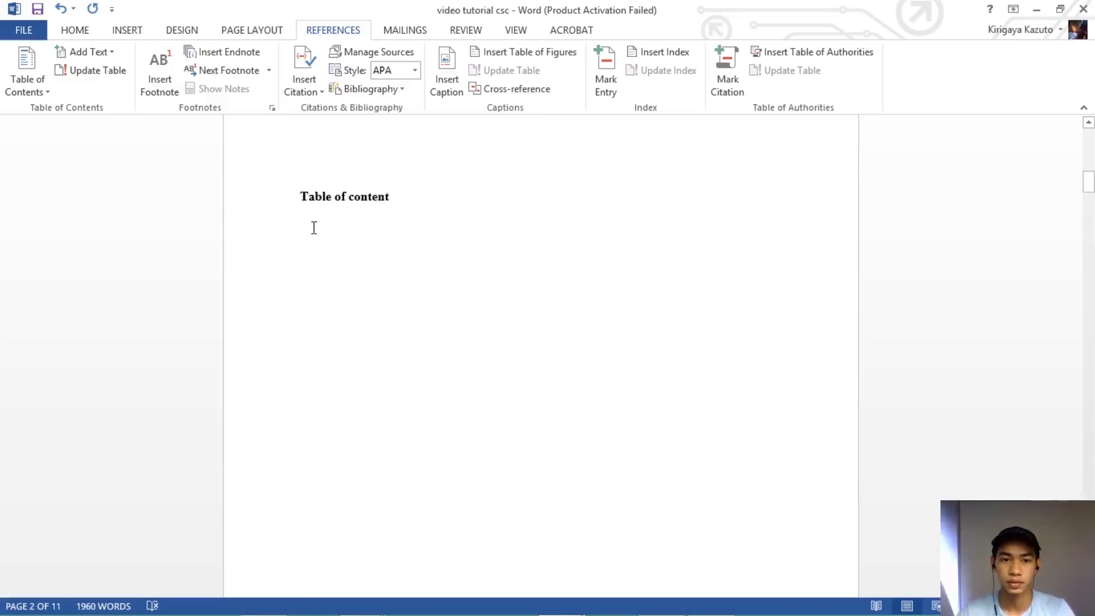
click(33, 80)
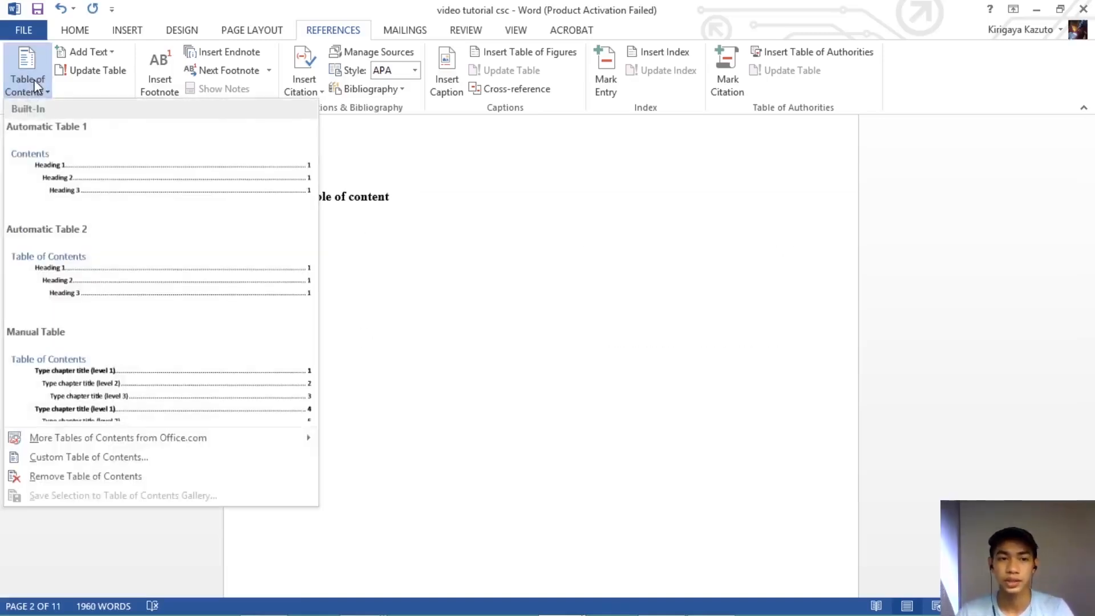
click(113, 279)
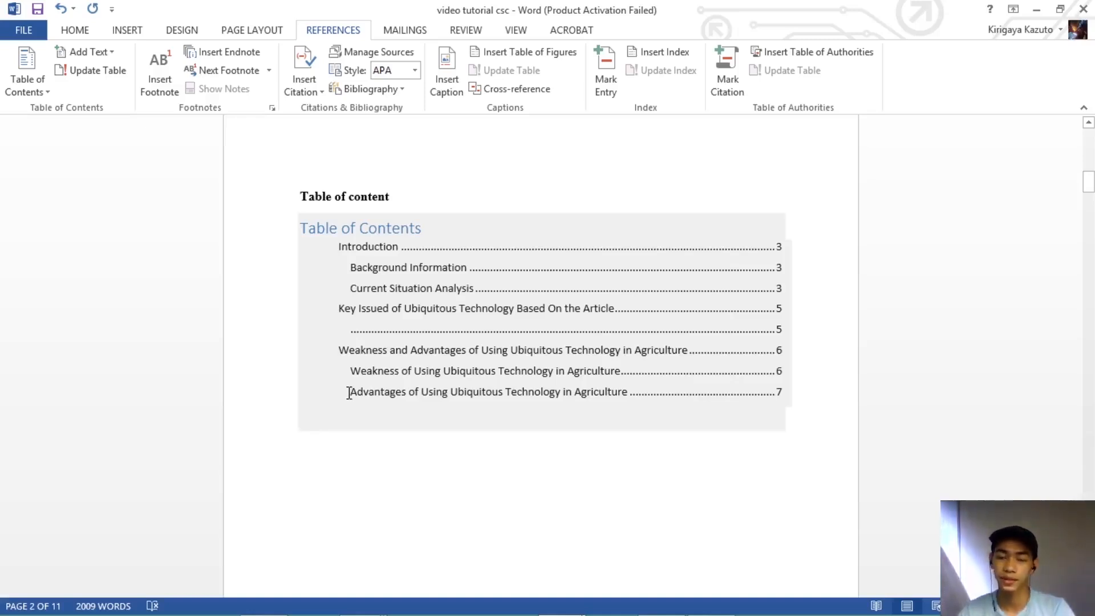
Step: Apply the 1., 1.1., 1.1.1. multilevel list from the list library to the "Introduction" heading on page 3
scroll(350, 392, down, 10)
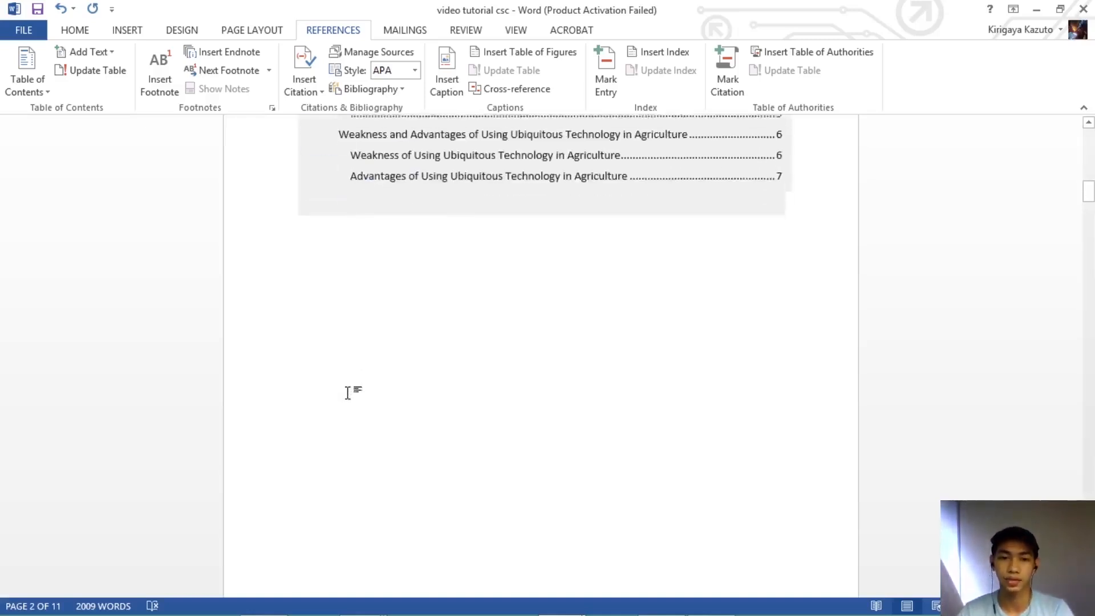
scroll(349, 391, down, 5)
scroll(349, 390, up, 7)
scroll(349, 388, up, 1)
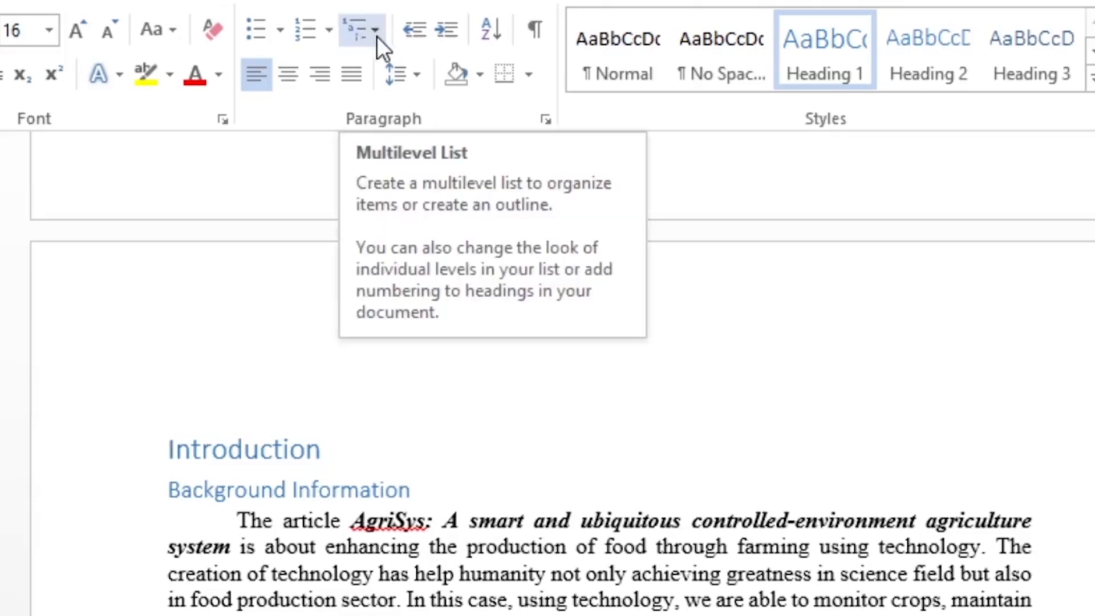
click(378, 36)
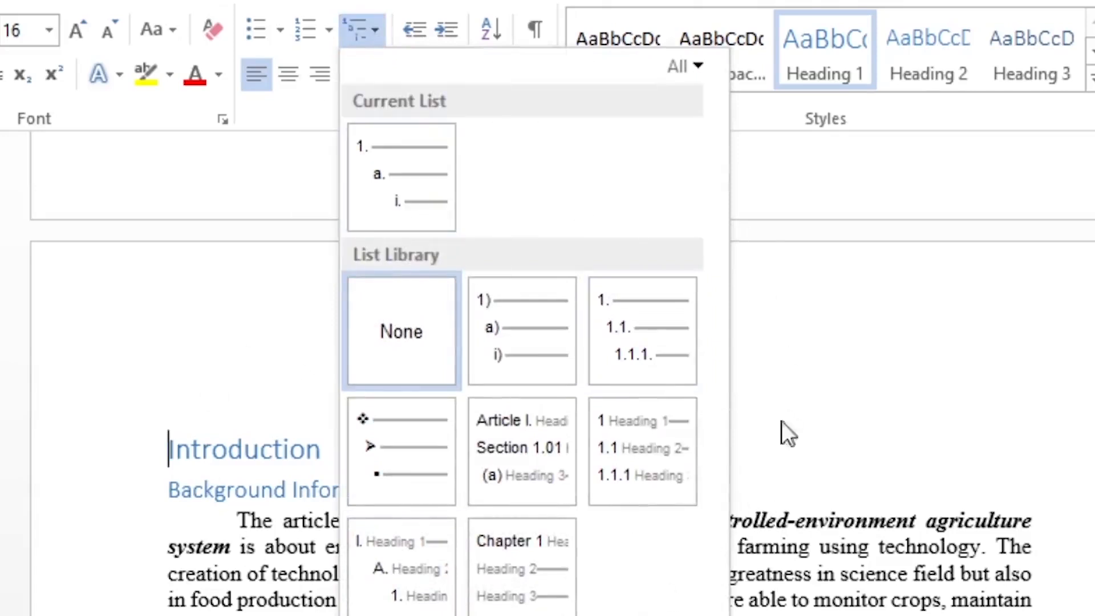
mouse_move(644, 354)
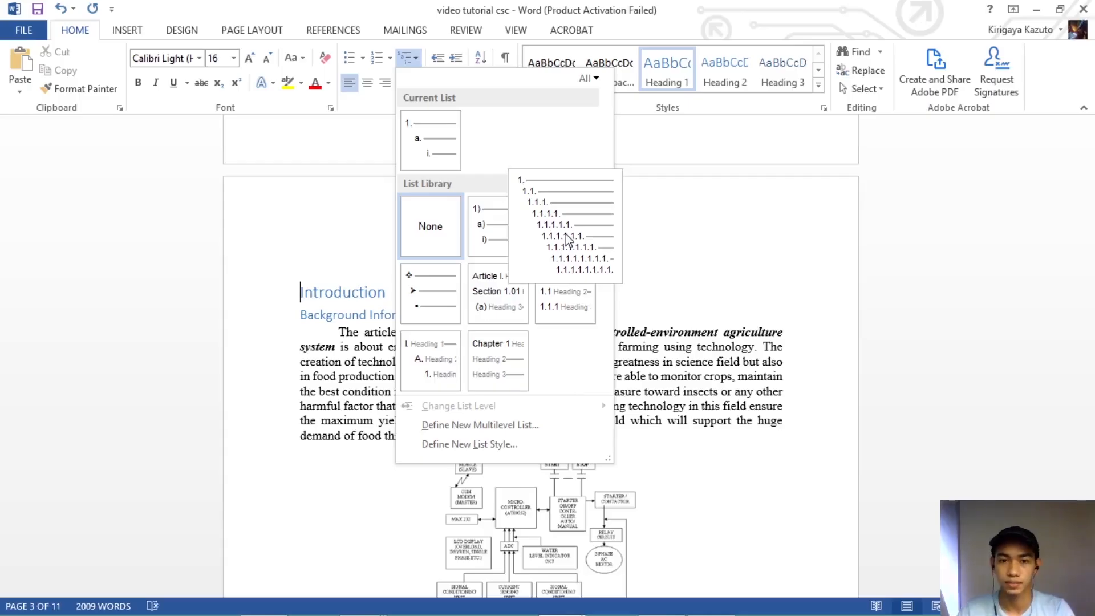
click(566, 240)
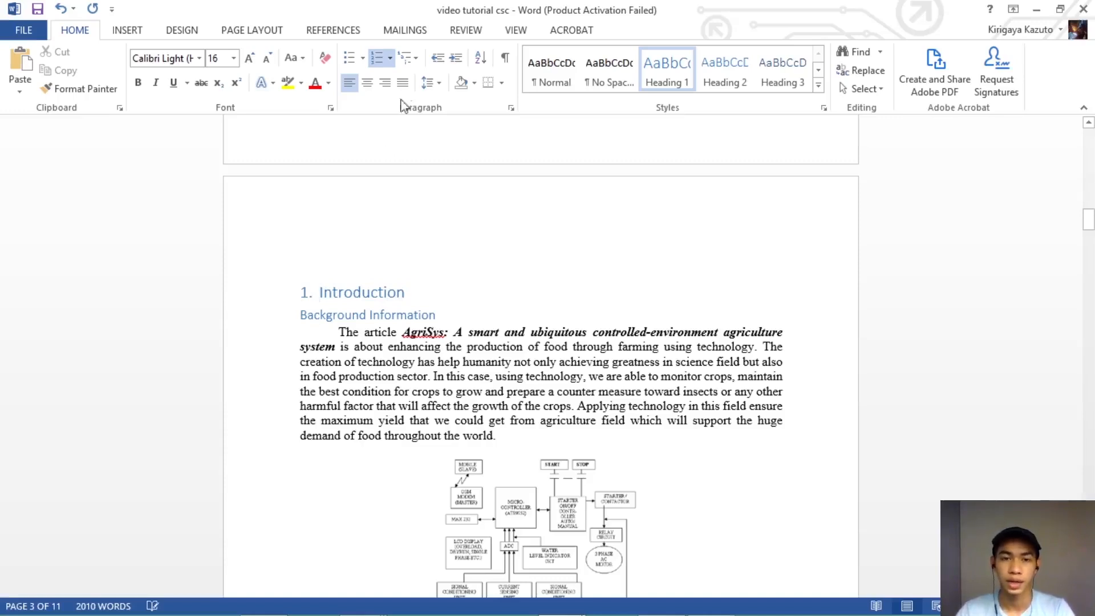
Step: Start defining a new multilevel list and link its level 1 to the Heading 1 style
click(417, 64)
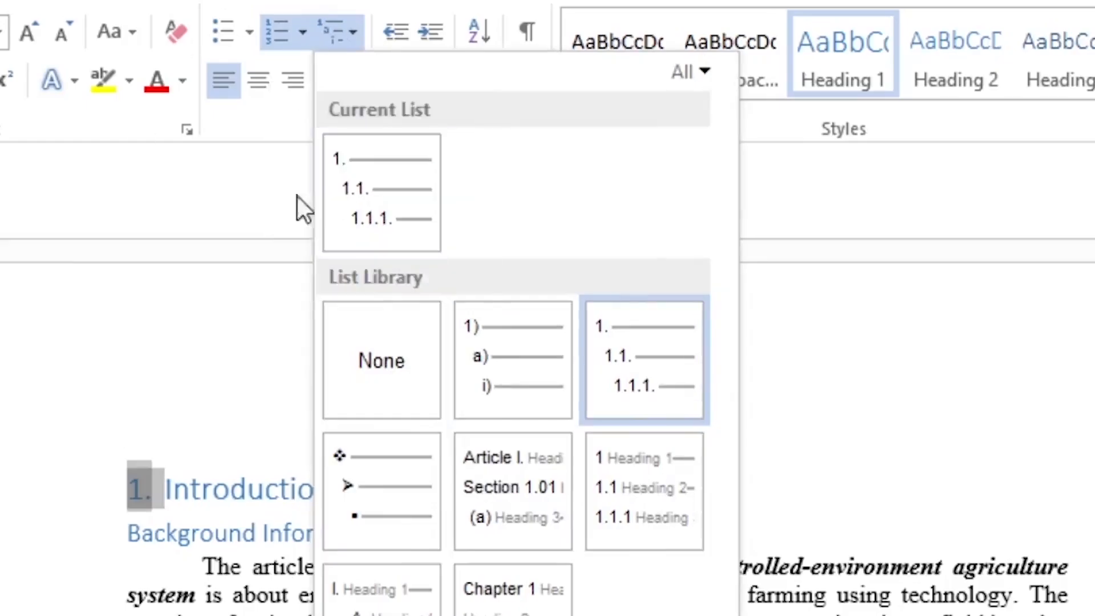
mouse_move(417, 173)
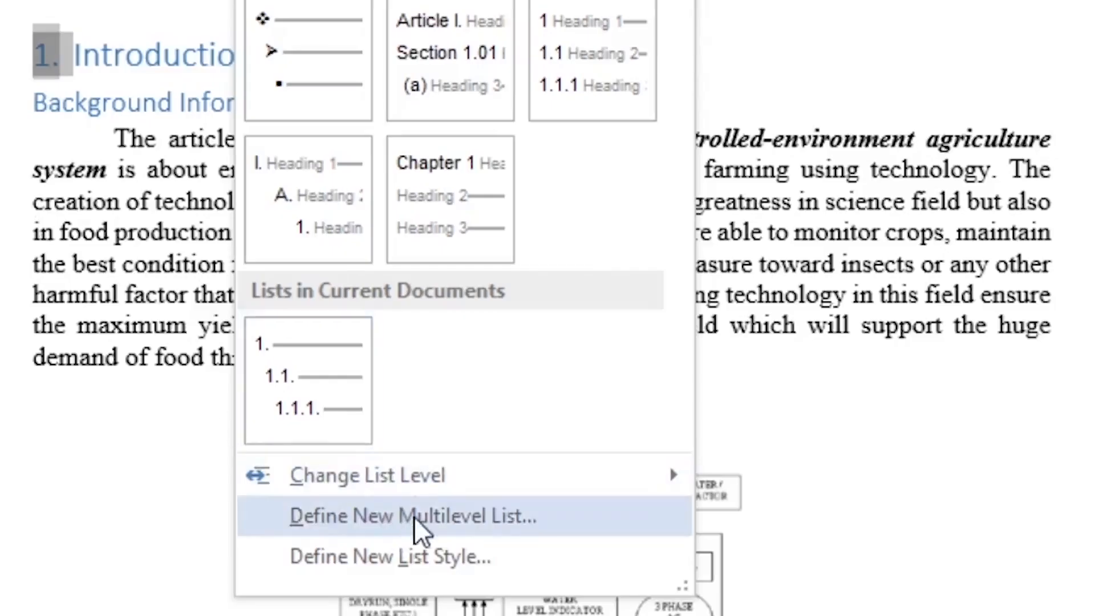
click(415, 517)
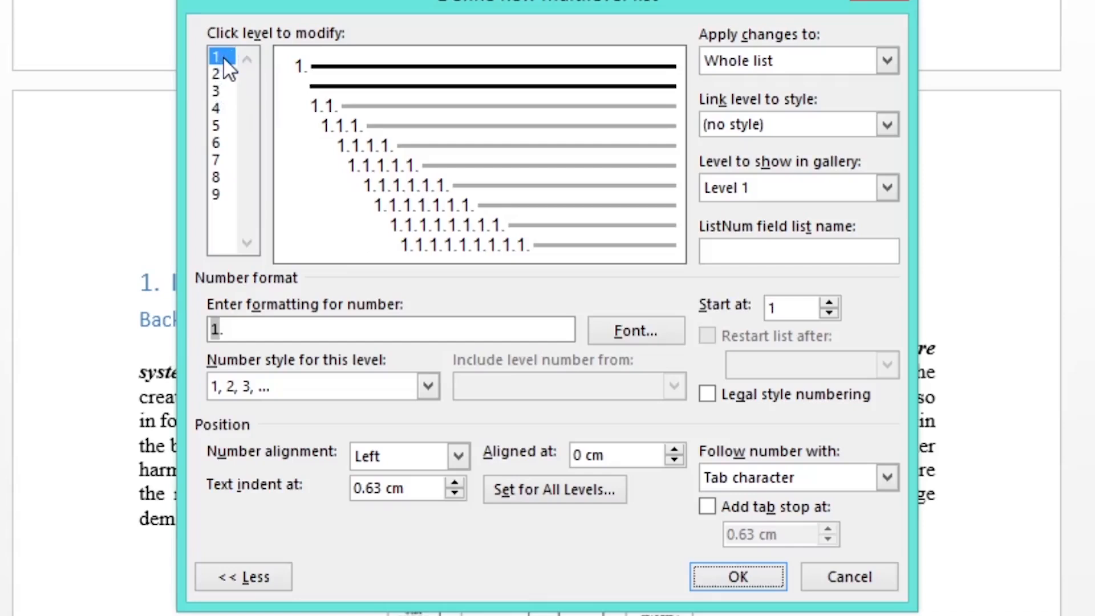
click(223, 58)
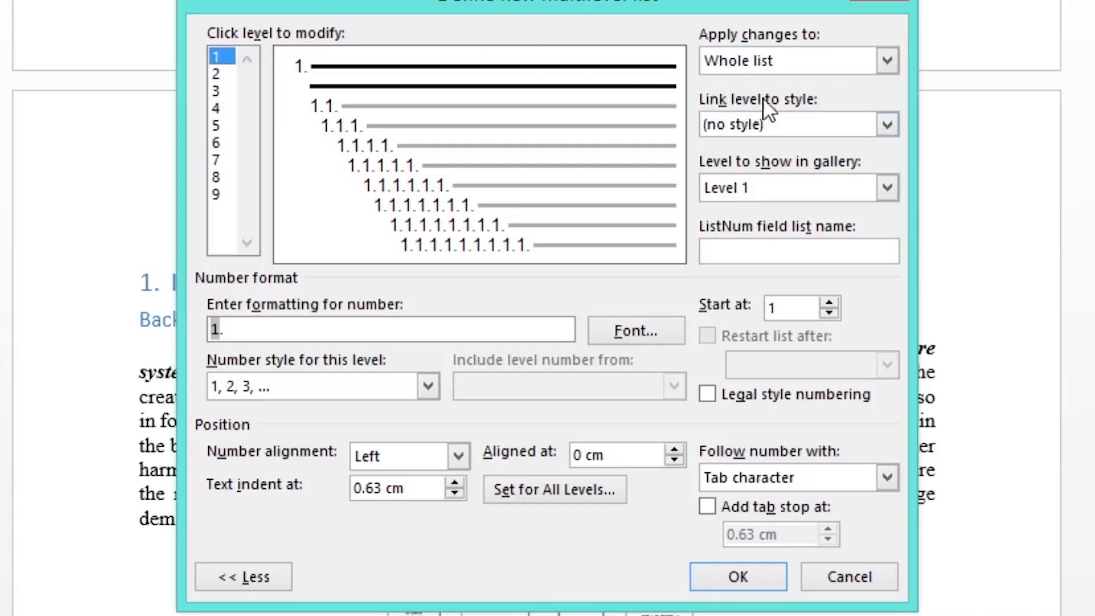
click(887, 125)
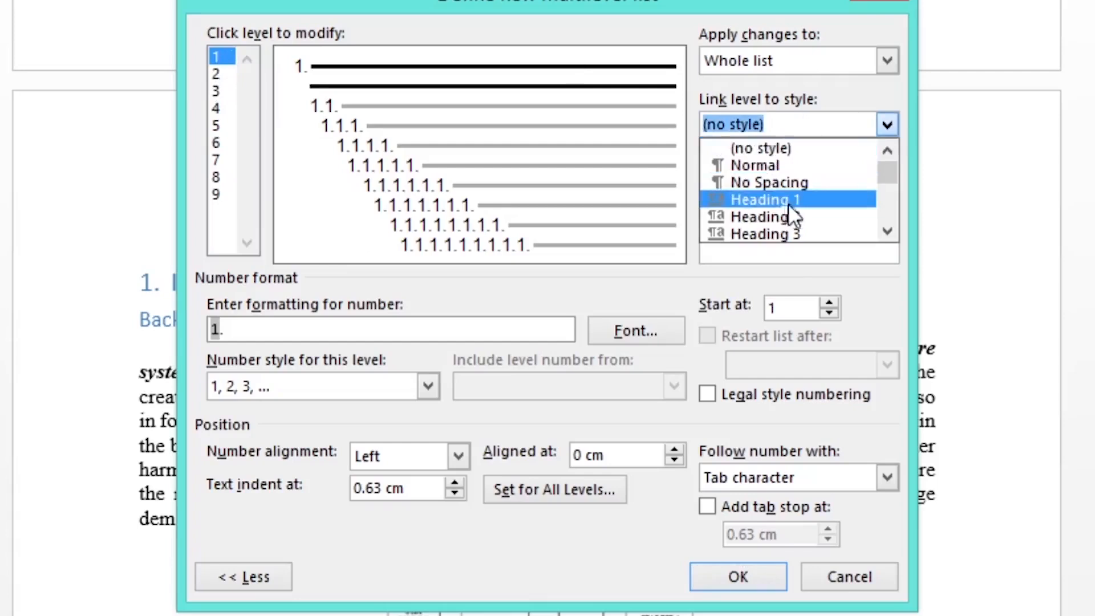
key(Escape)
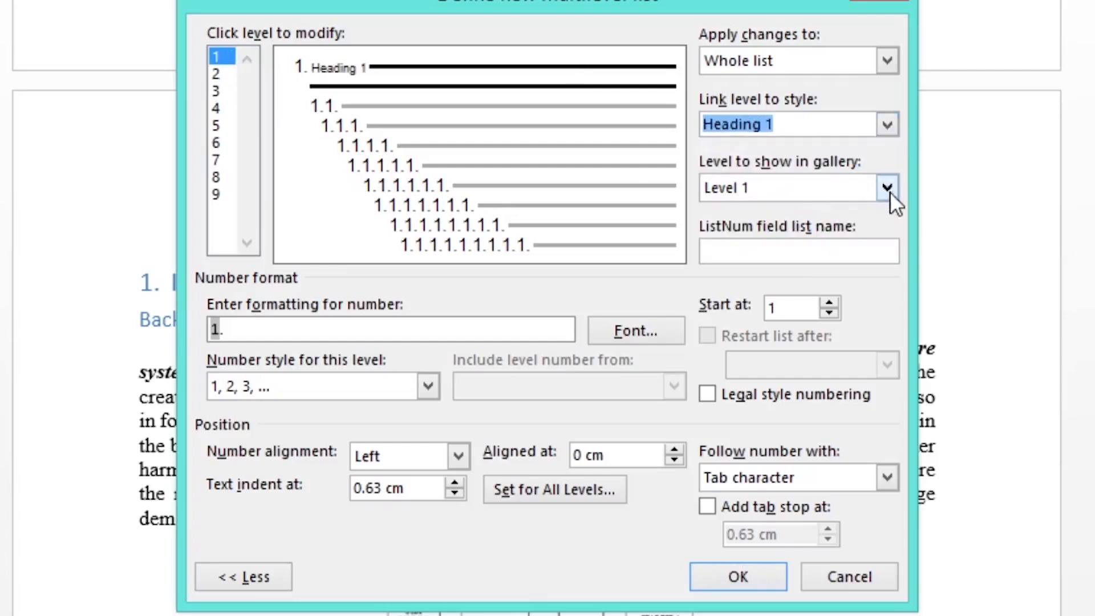
Step: Link level 2 of the multilevel list to the Heading 2 style and set the level shown in the gallery to Level 2
click(217, 73)
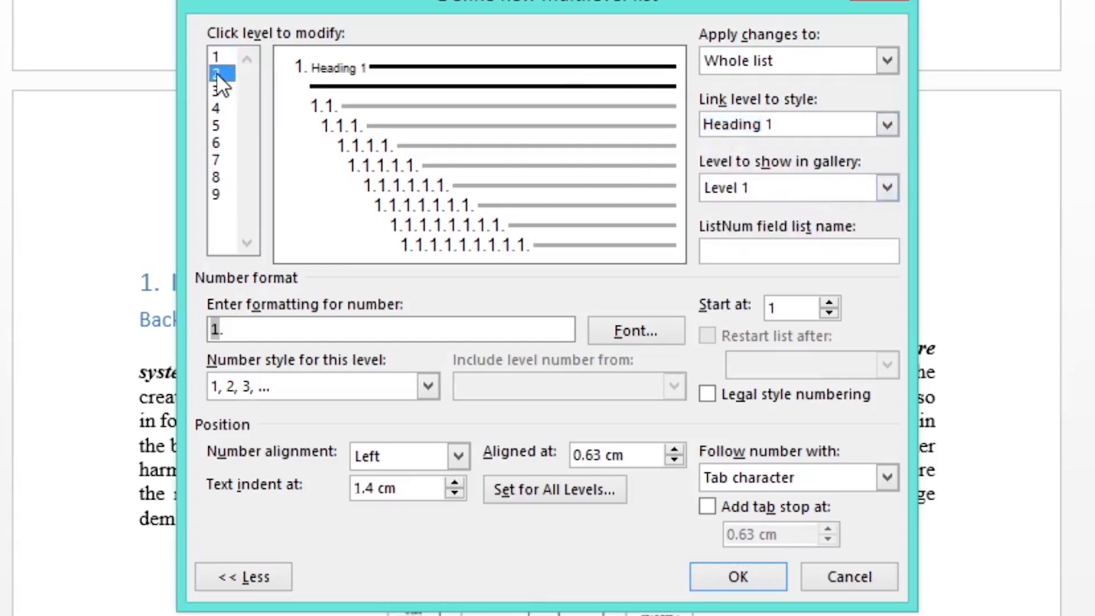
click(890, 124)
click(819, 215)
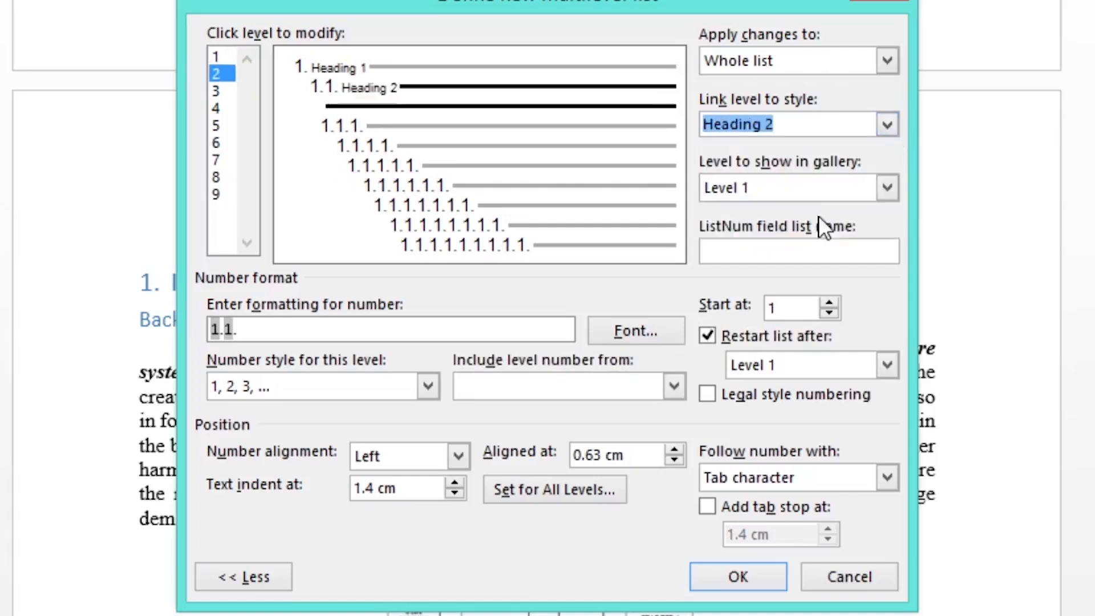
click(888, 190)
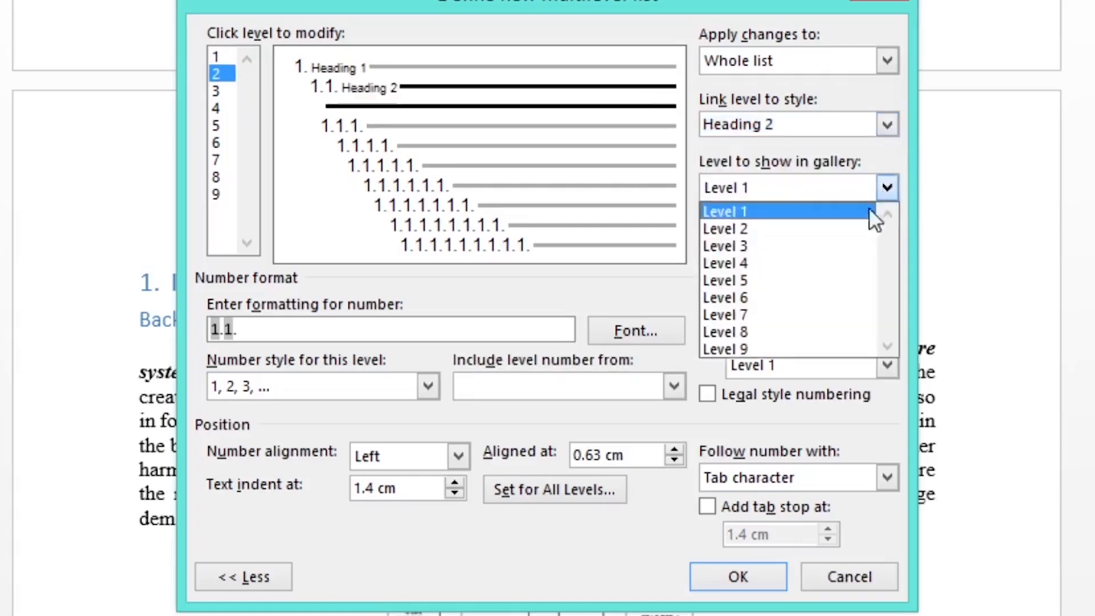
click(743, 231)
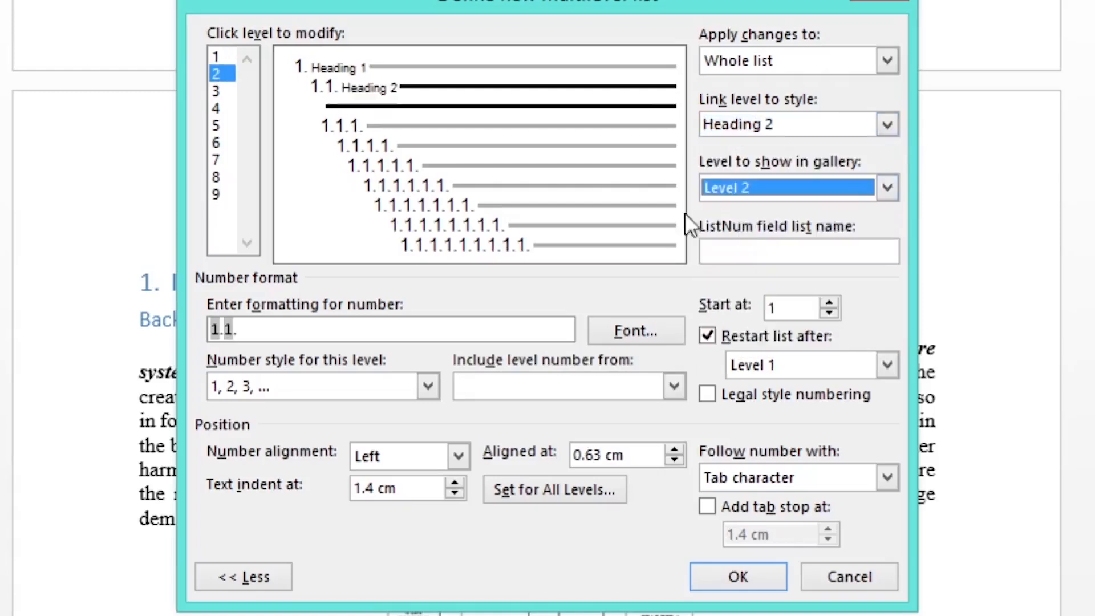
Step: Link level 3 to the Heading 3 style with Level 3 shown in the gallery, and apply the new list definition
click(217, 91)
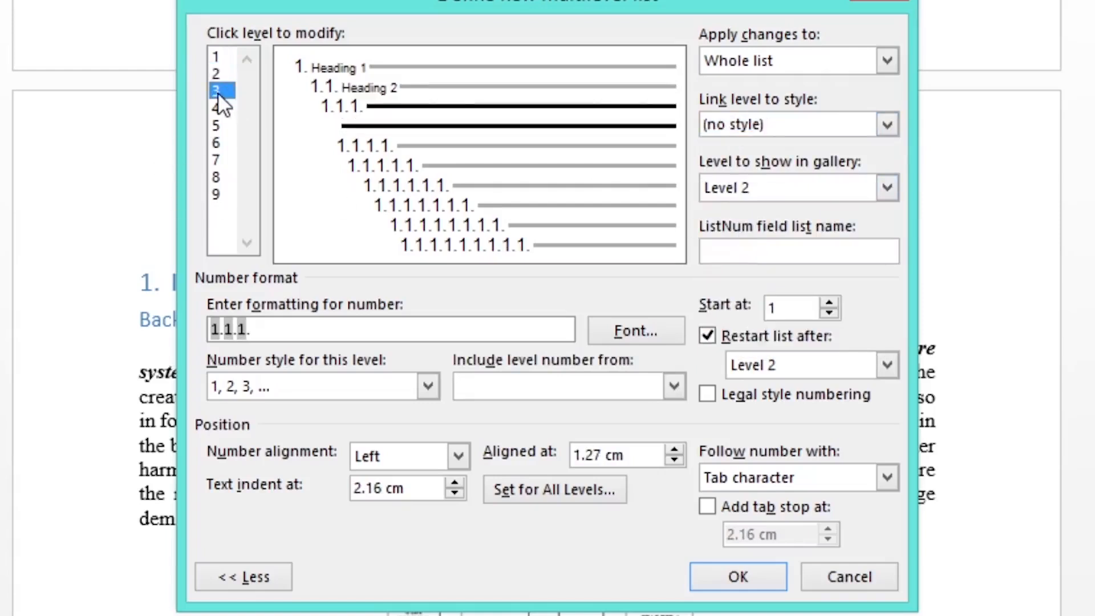
click(888, 125)
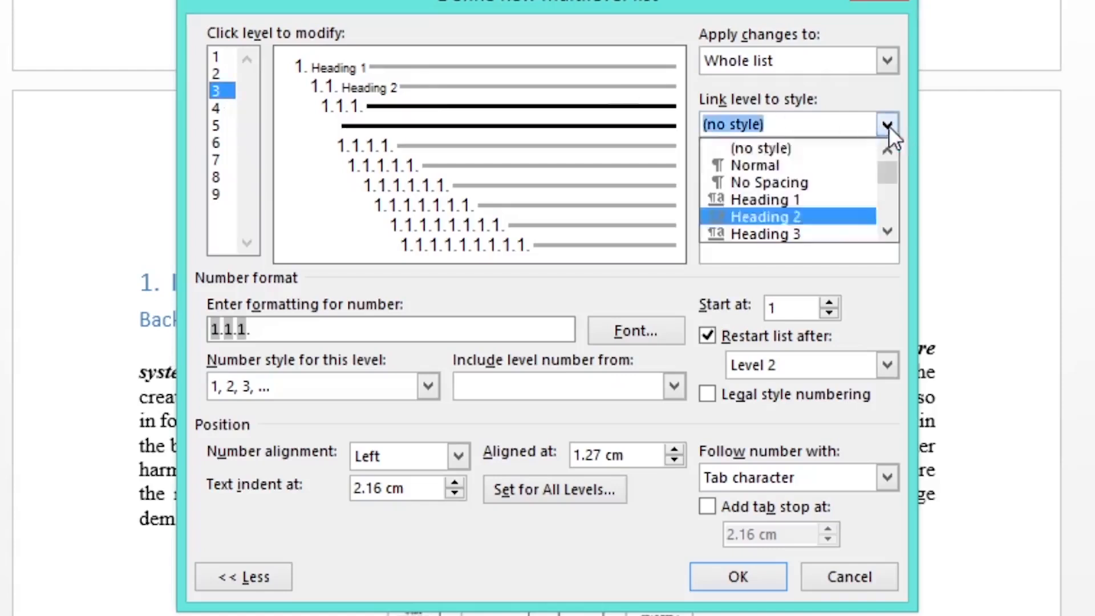
click(815, 234)
click(885, 188)
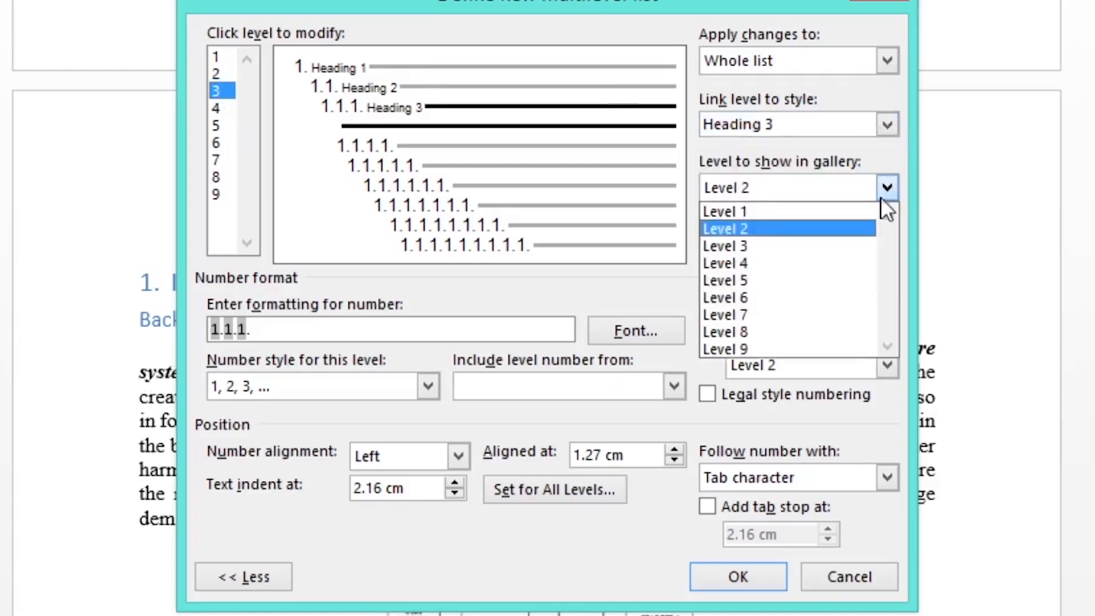
click(754, 247)
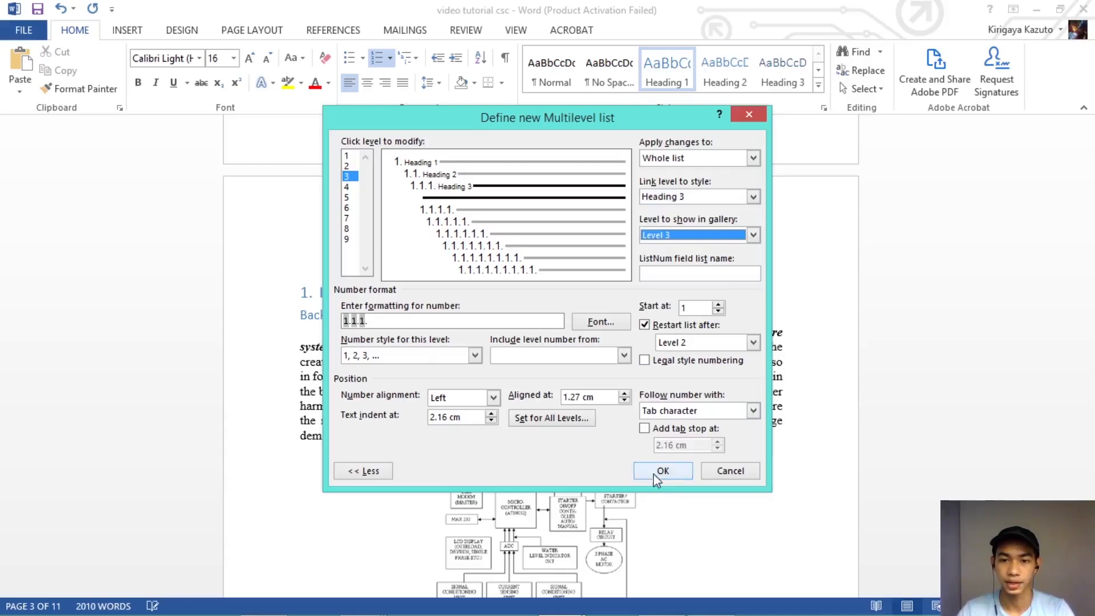
click(730, 581)
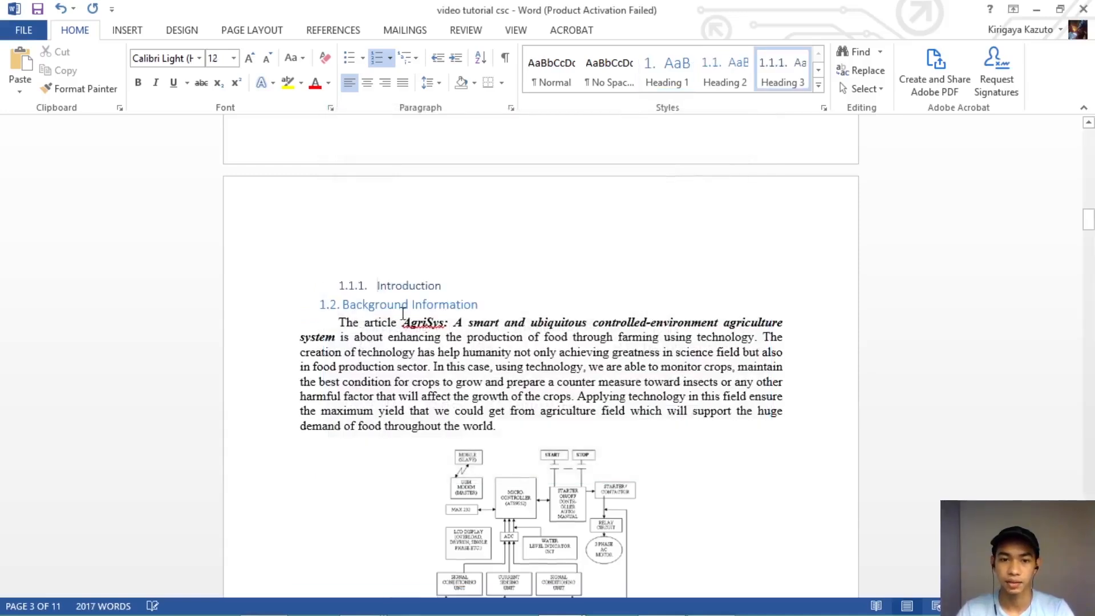
Step: Reapply the Heading 1 style to the "Introduction" heading
triple_click(434, 285)
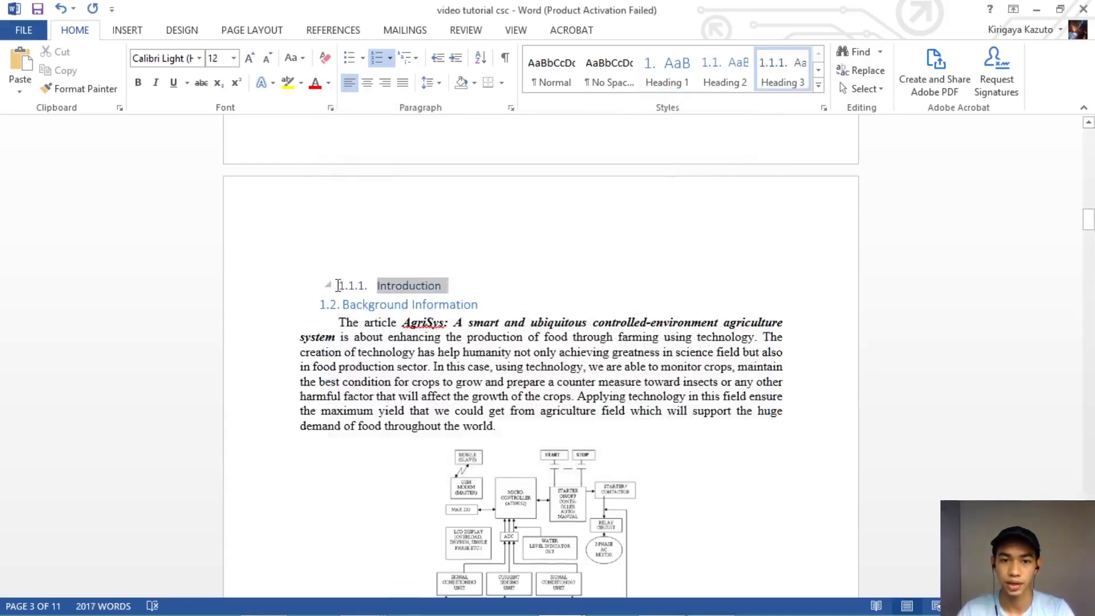
click(669, 83)
click(538, 292)
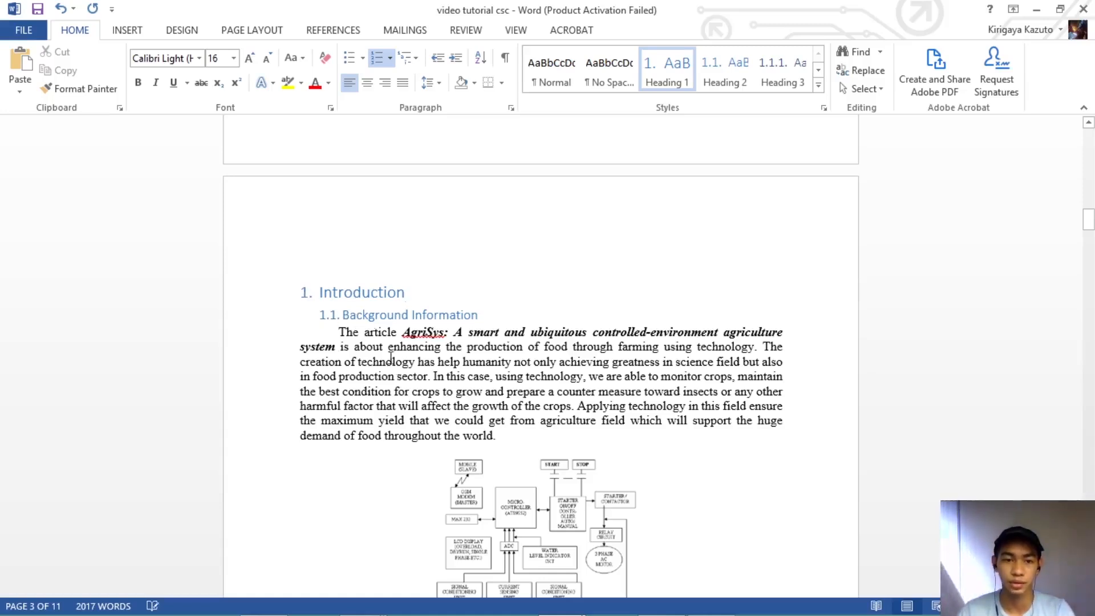
Step: Check the numbering of the headings and subheadings from "Introduction" through the advantages section
scroll(427, 368, down, 3)
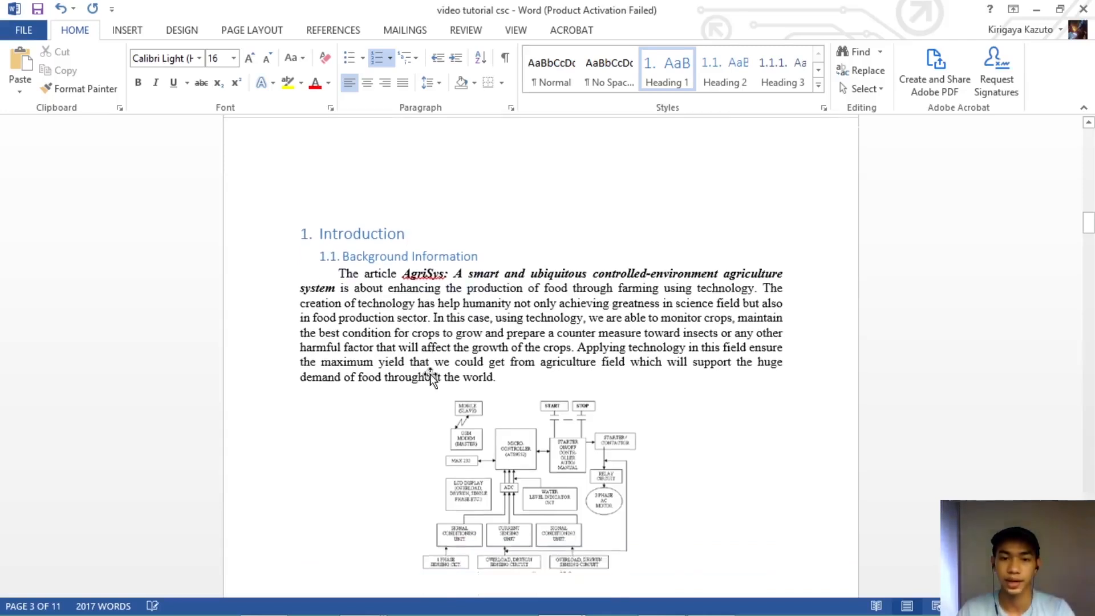
scroll(429, 376, down, 4)
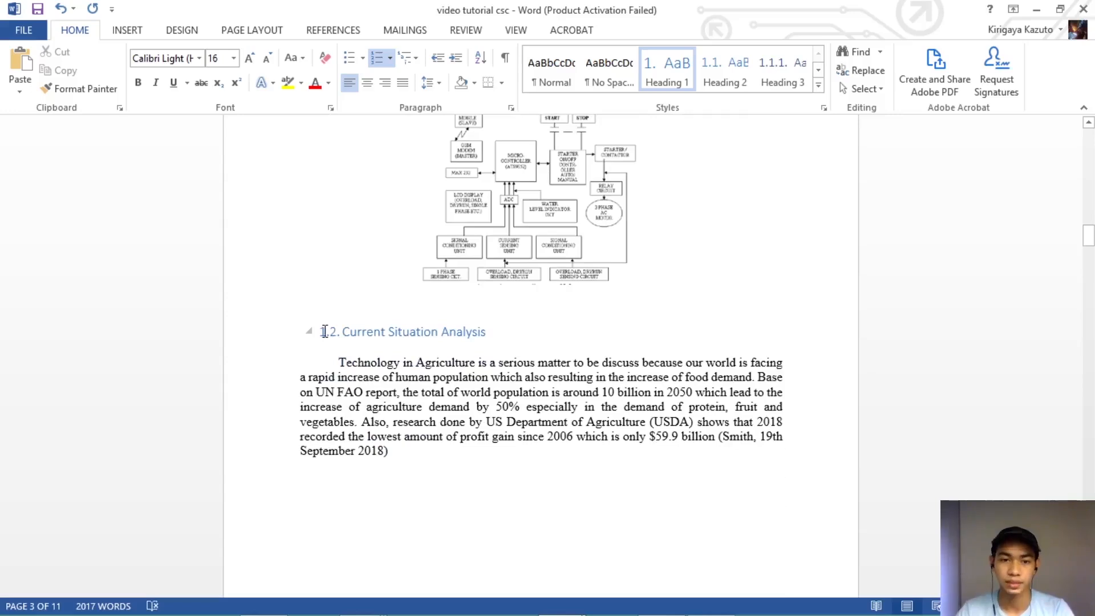
scroll(368, 343, down, 4)
scroll(368, 342, down, 9)
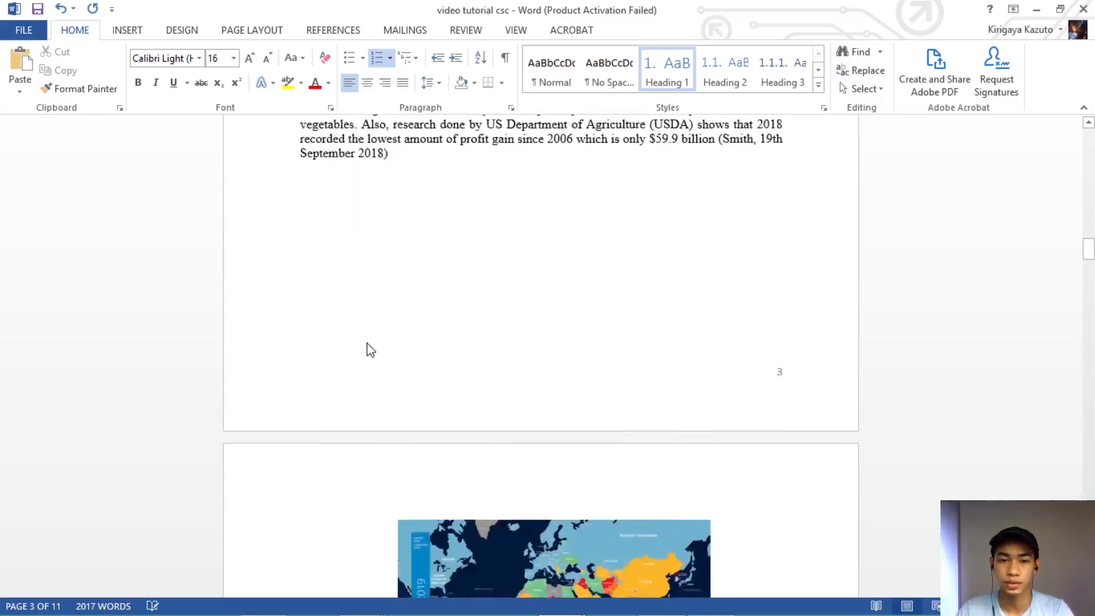
scroll(365, 345, down, 12)
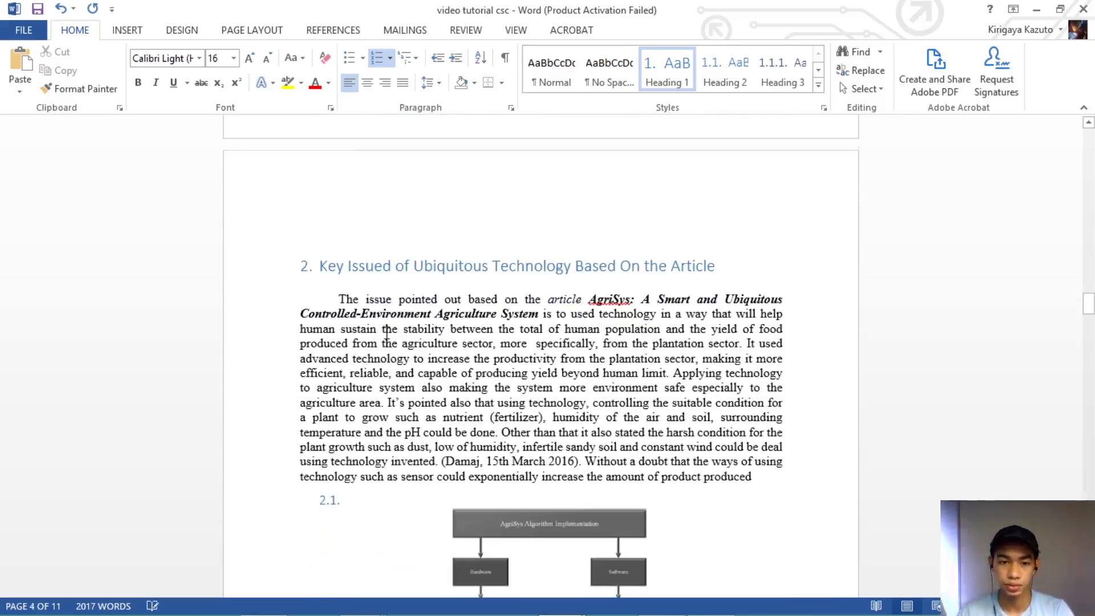
scroll(342, 311, down, 10)
scroll(342, 311, down, 4)
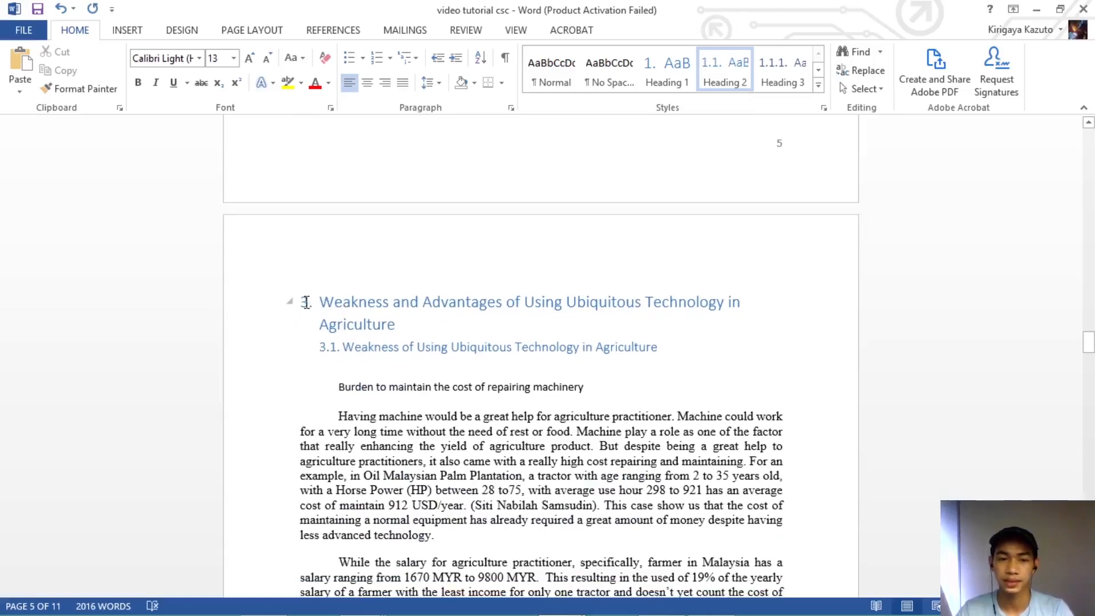
scroll(338, 345, down, 18)
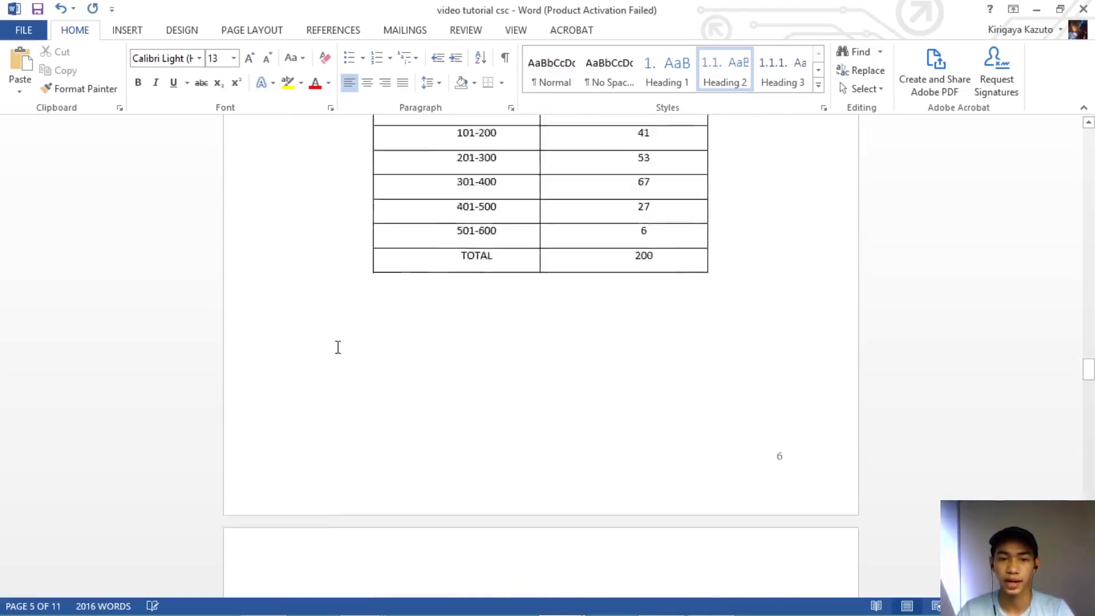
scroll(338, 347, down, 6)
scroll(337, 276, up, 1)
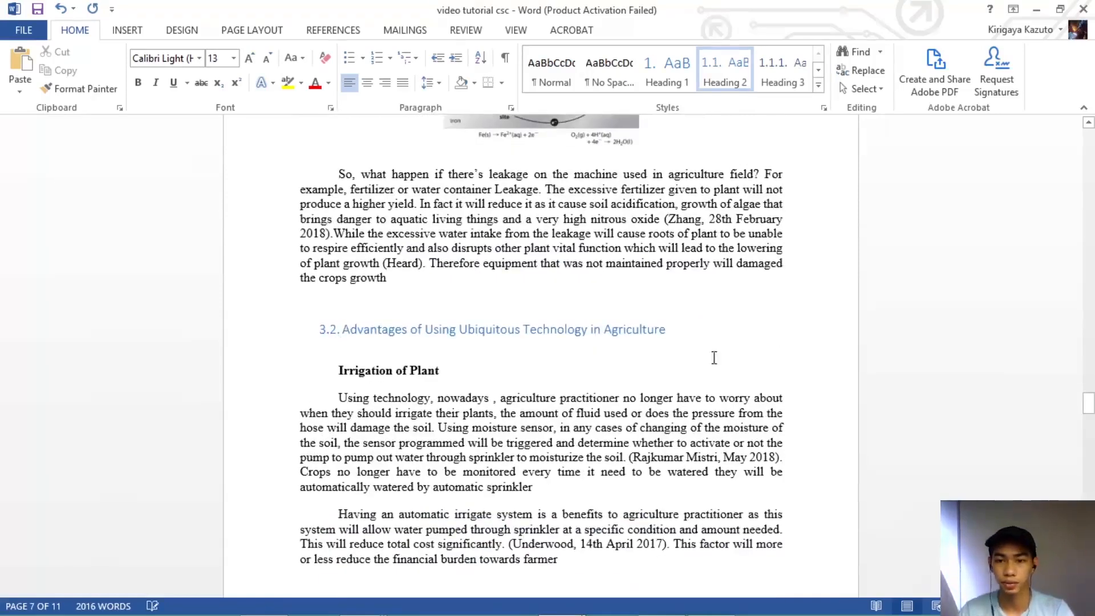
Step: Update the entire table of contents on page 2 to include the heading numbering
drag(1088, 402, 1088, 180)
click(496, 513)
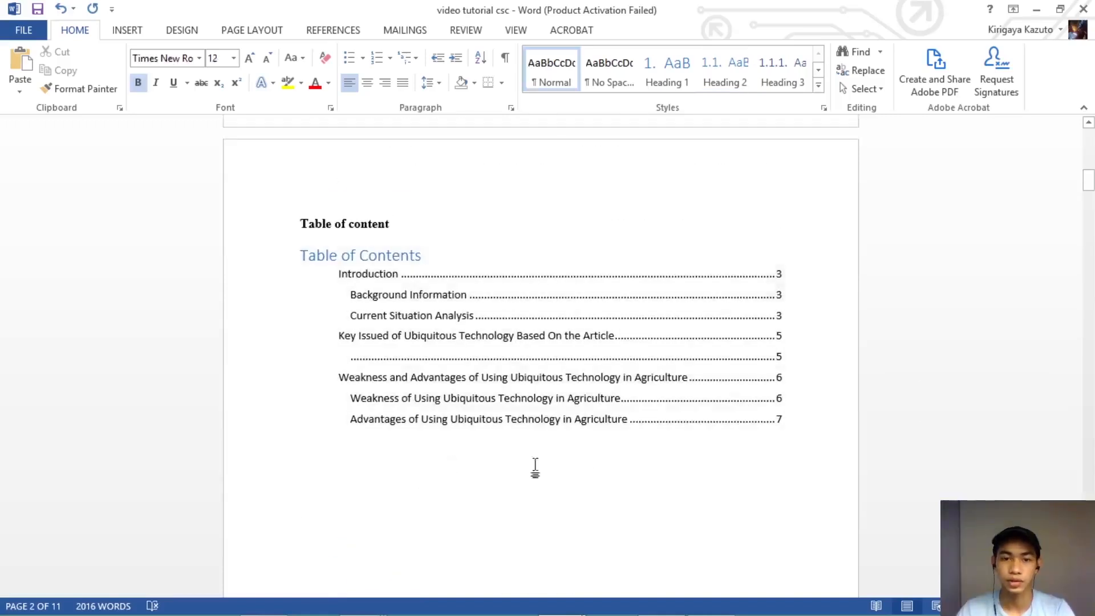
click(520, 307)
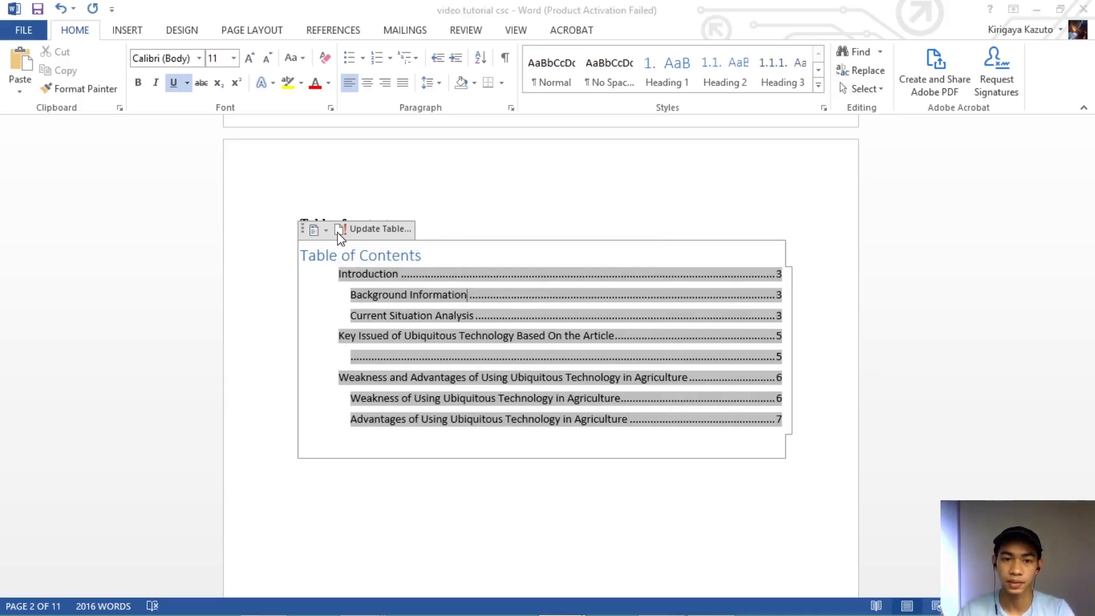
click(232, 233)
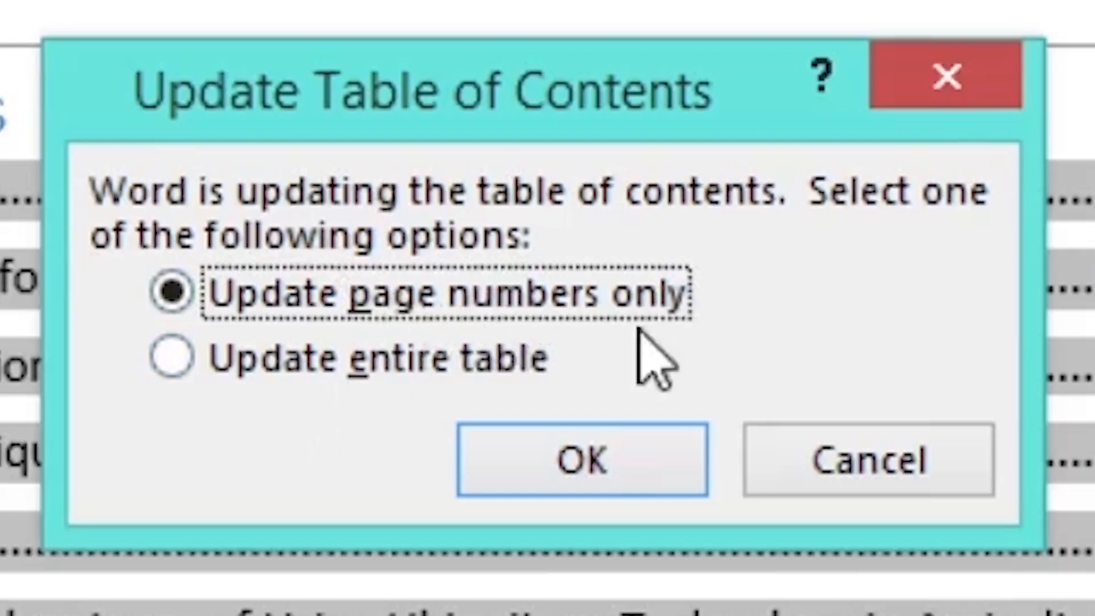
click(170, 362)
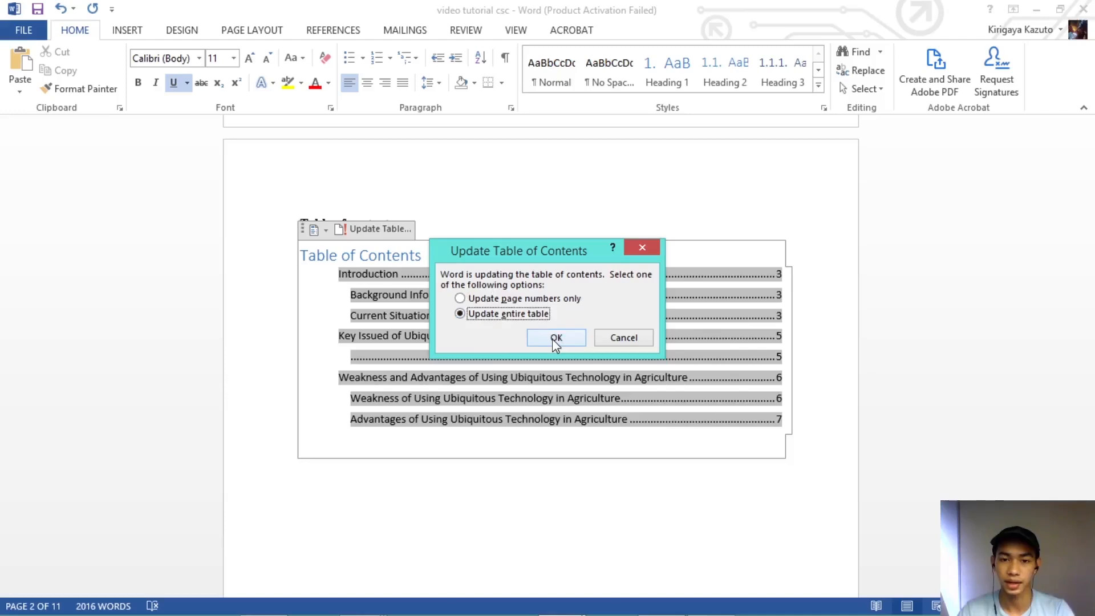
click(579, 462)
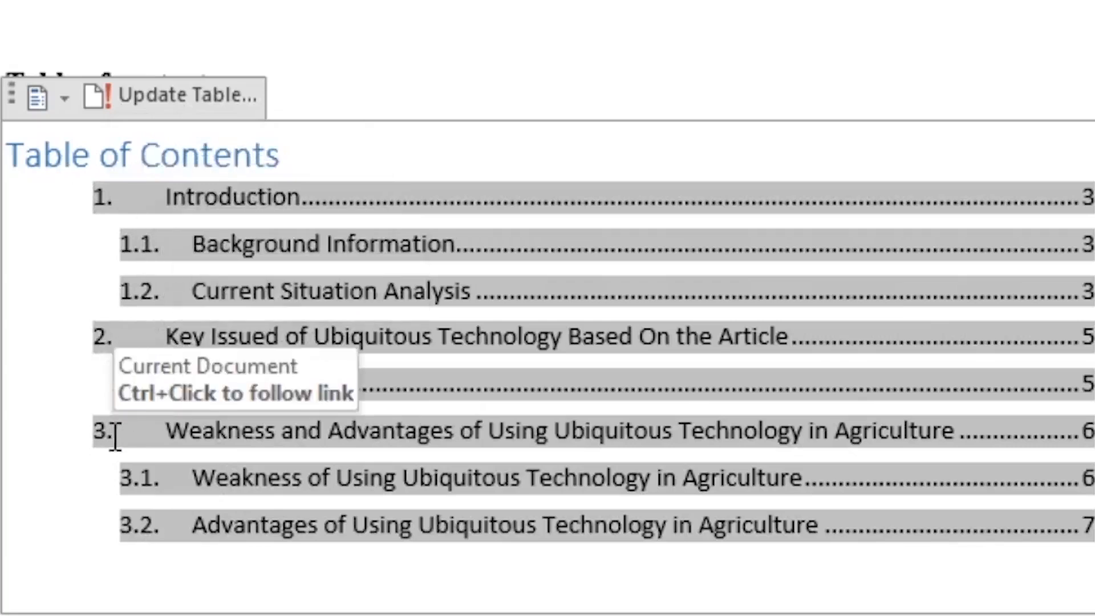
click(465, 467)
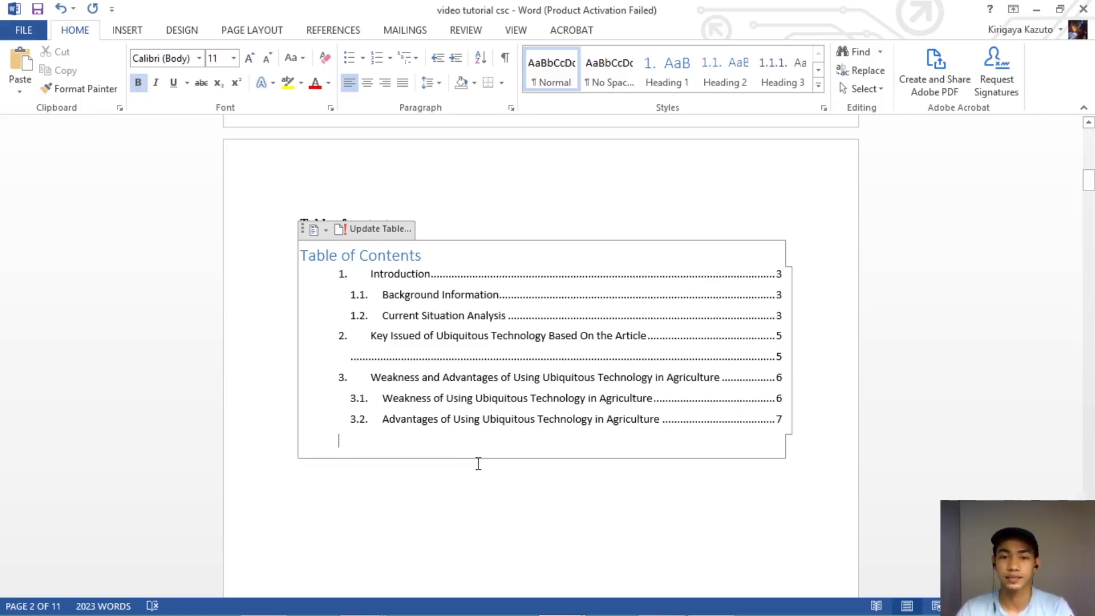
click(811, 179)
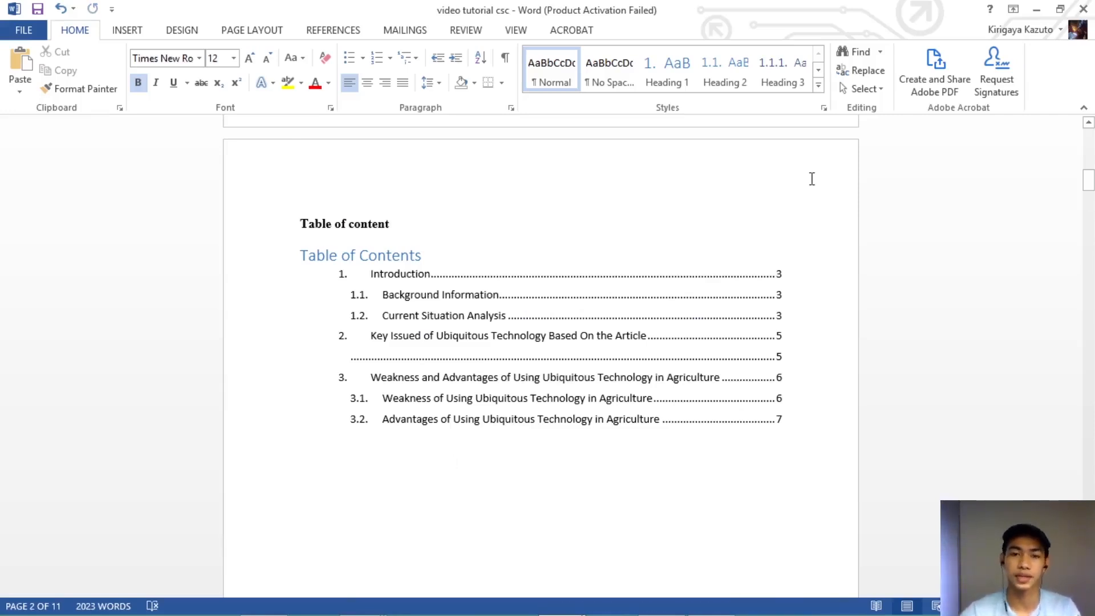
Step: Add the caption "Figure 1 agriculture process" below the block diagram in the Background Information section, using the Figure label
scroll(761, 283, down, 10)
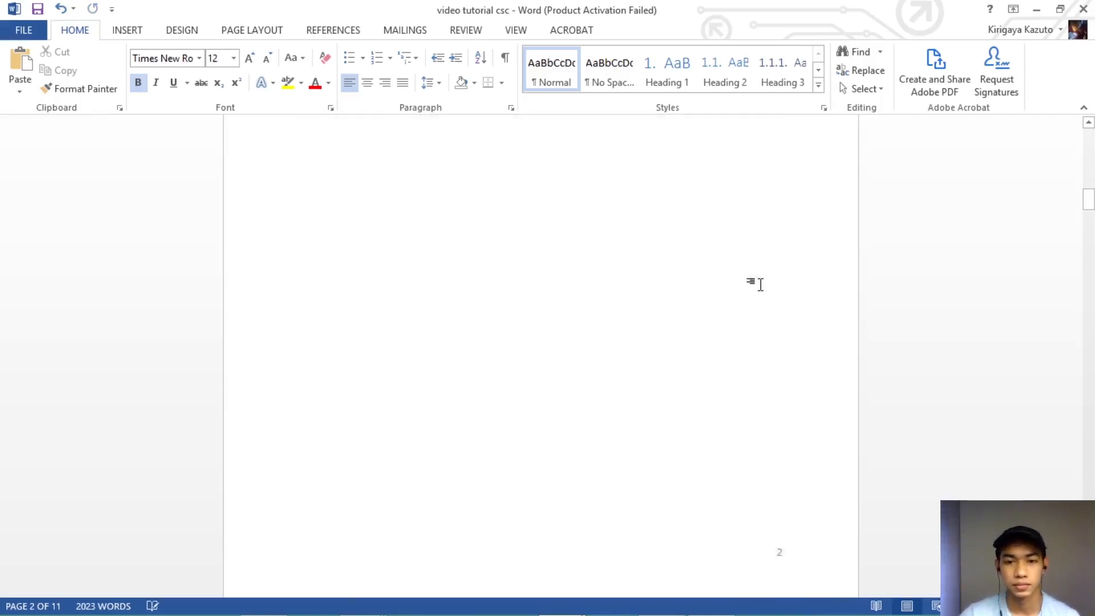
scroll(762, 284, down, 10)
scroll(763, 284, up, 4)
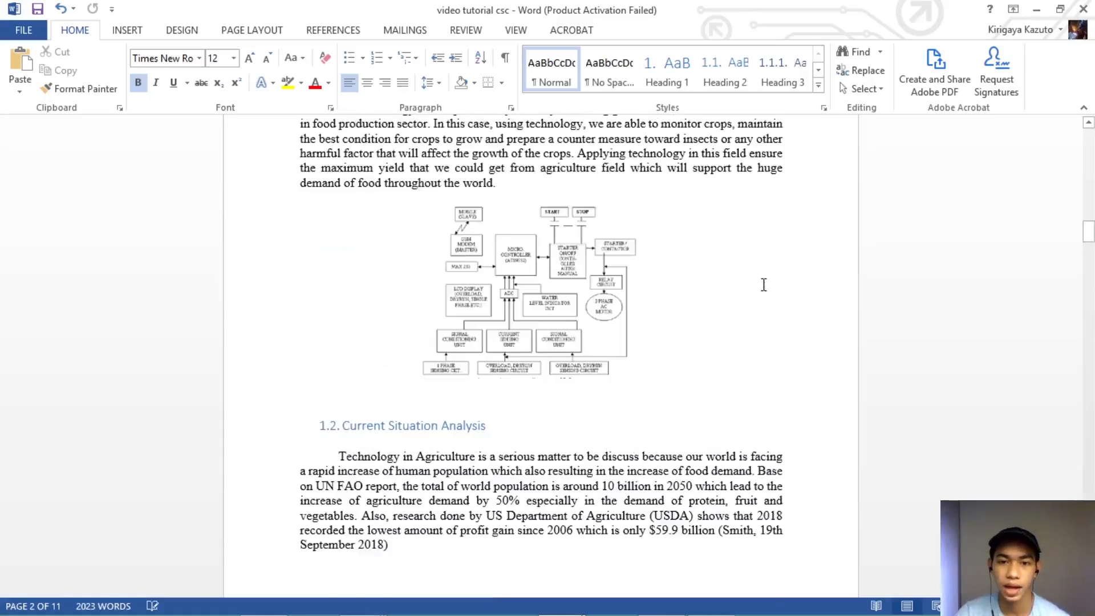
scroll(536, 399, up, 1)
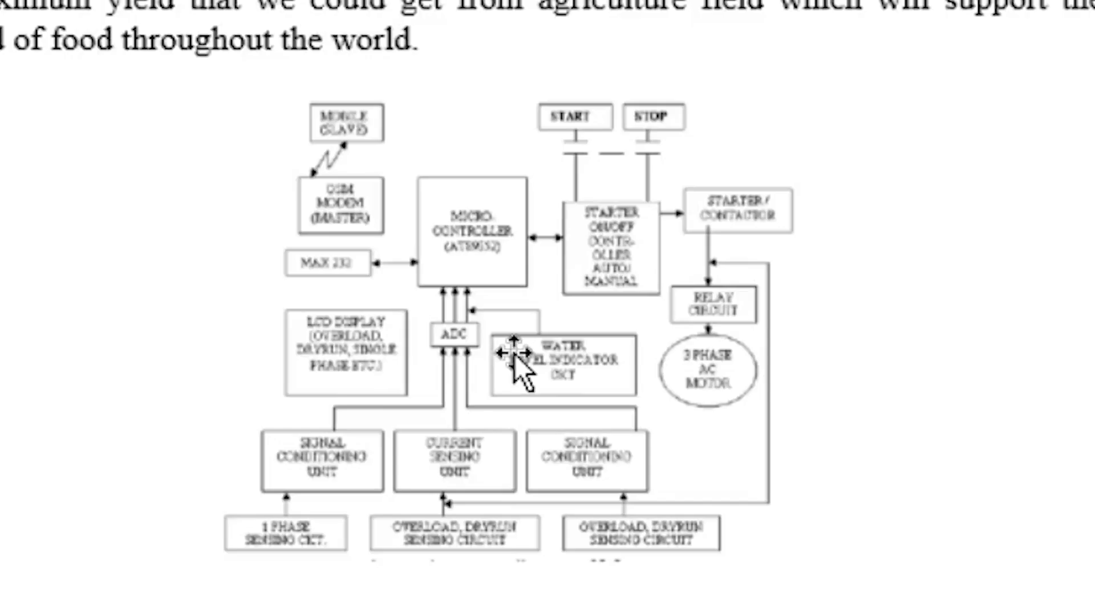
click(531, 389)
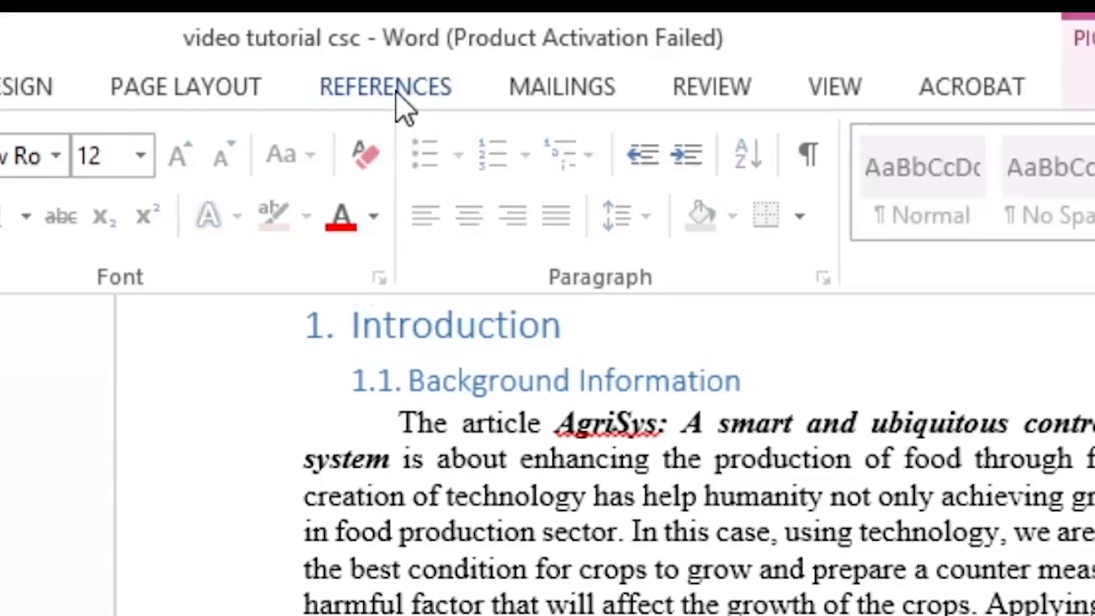
click(403, 89)
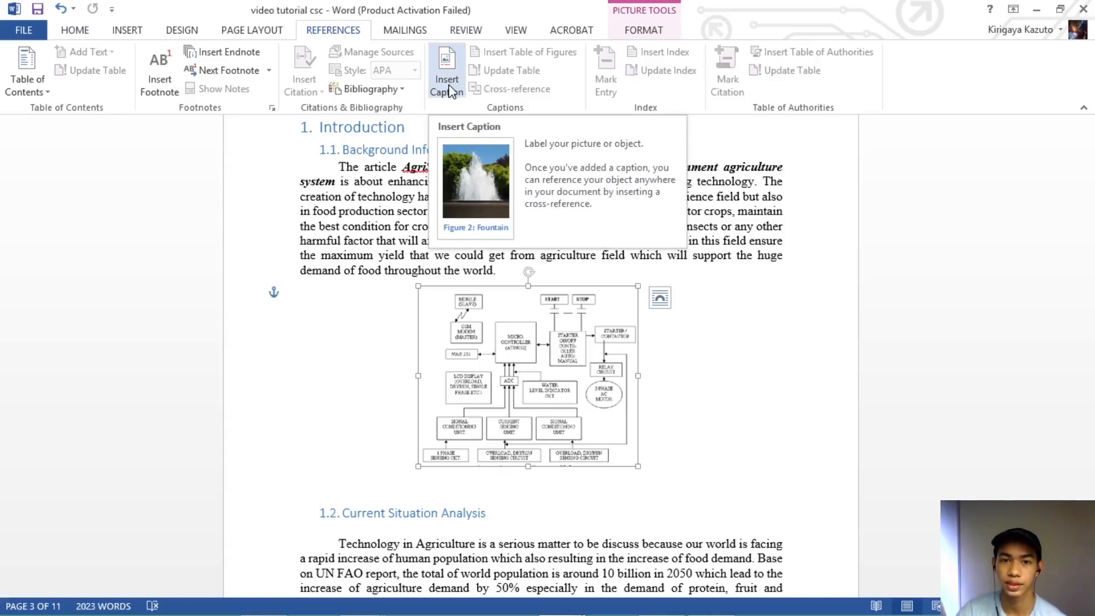
click(673, 228)
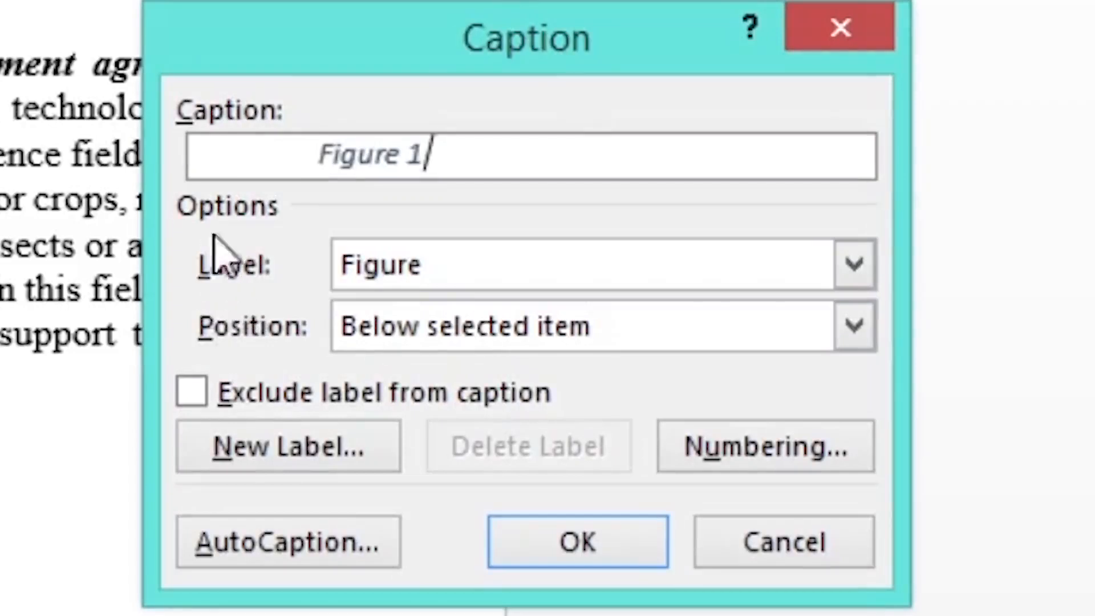
click(513, 273)
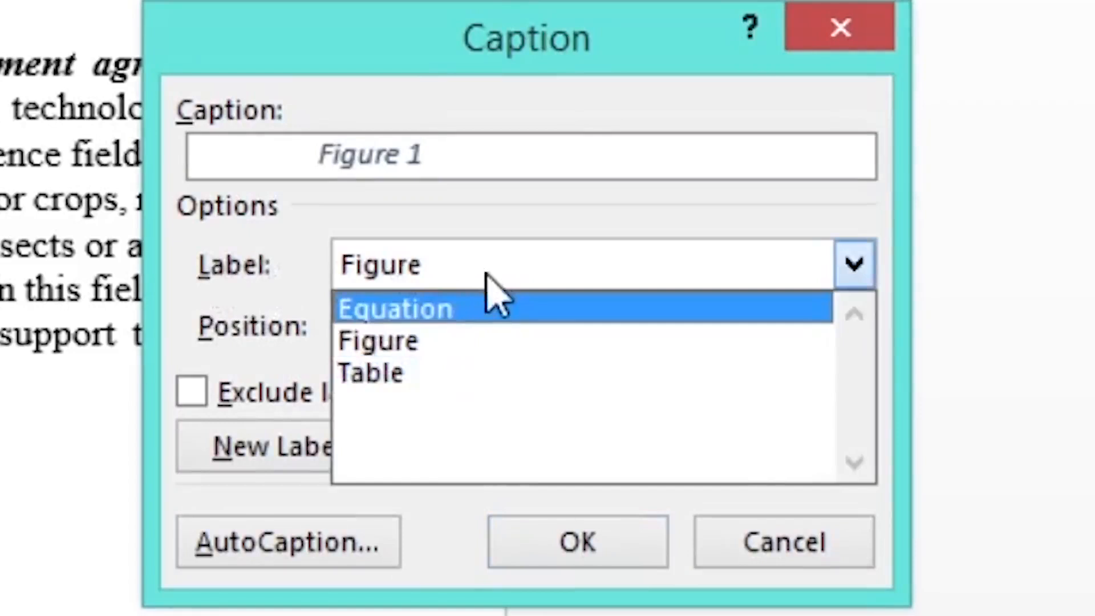
click(494, 270)
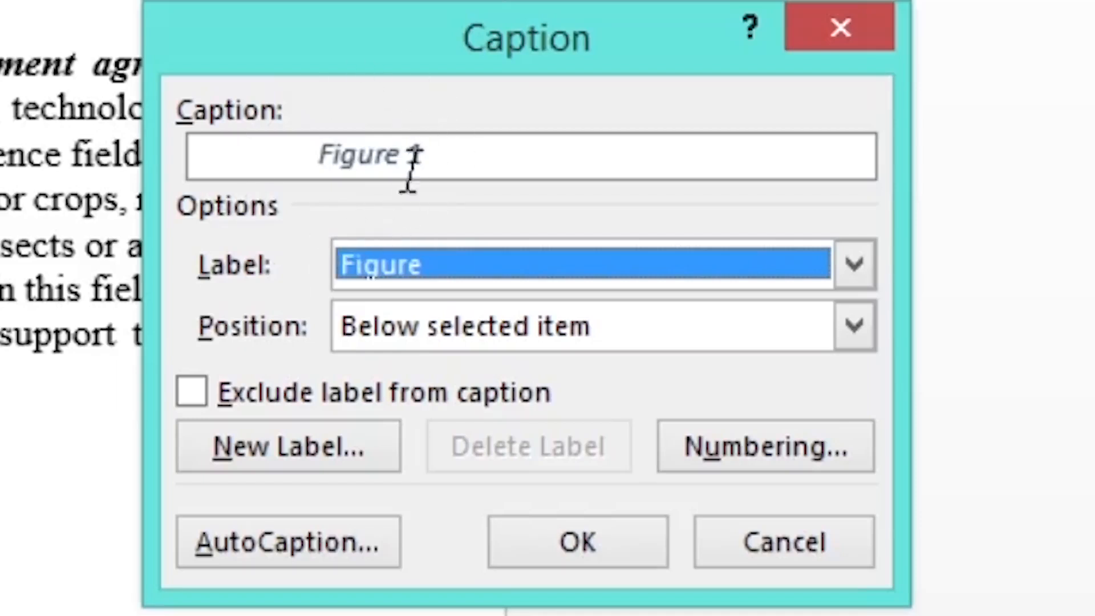
click(479, 153)
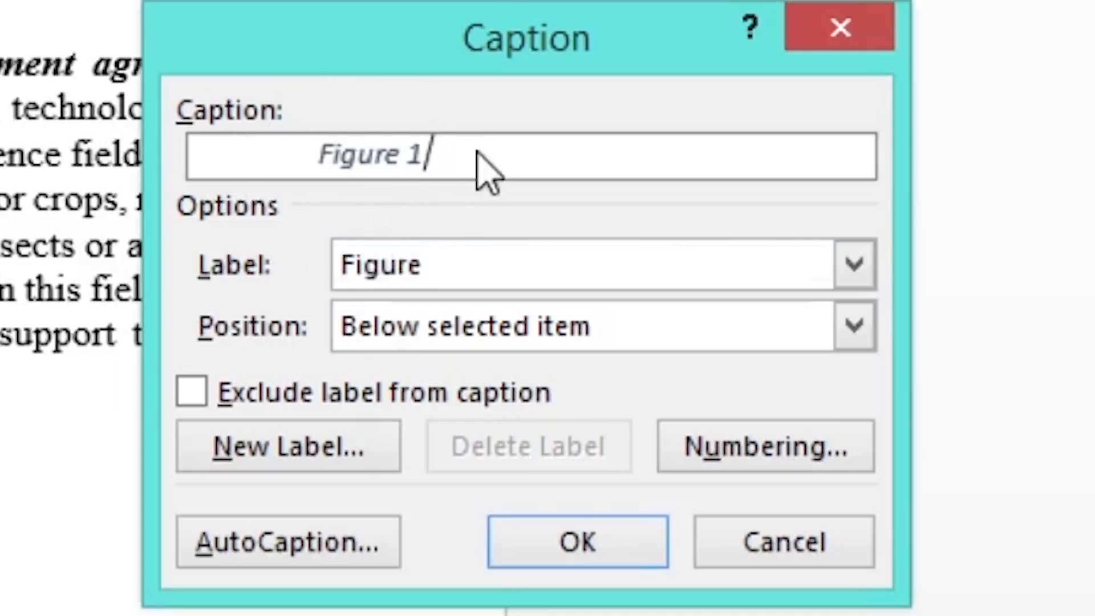
text(agriculture process)
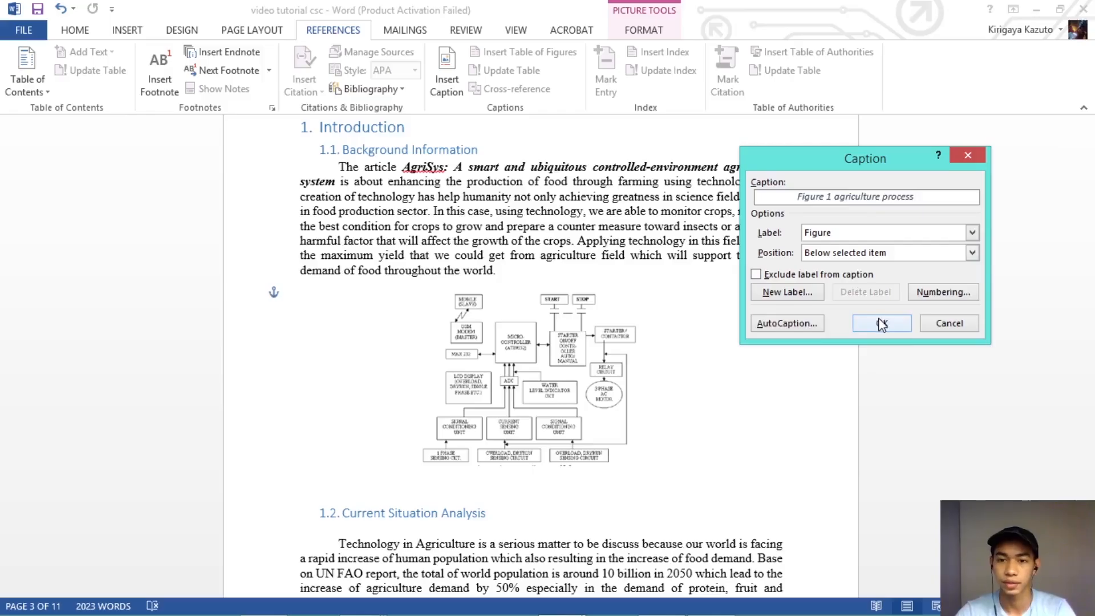
click(577, 542)
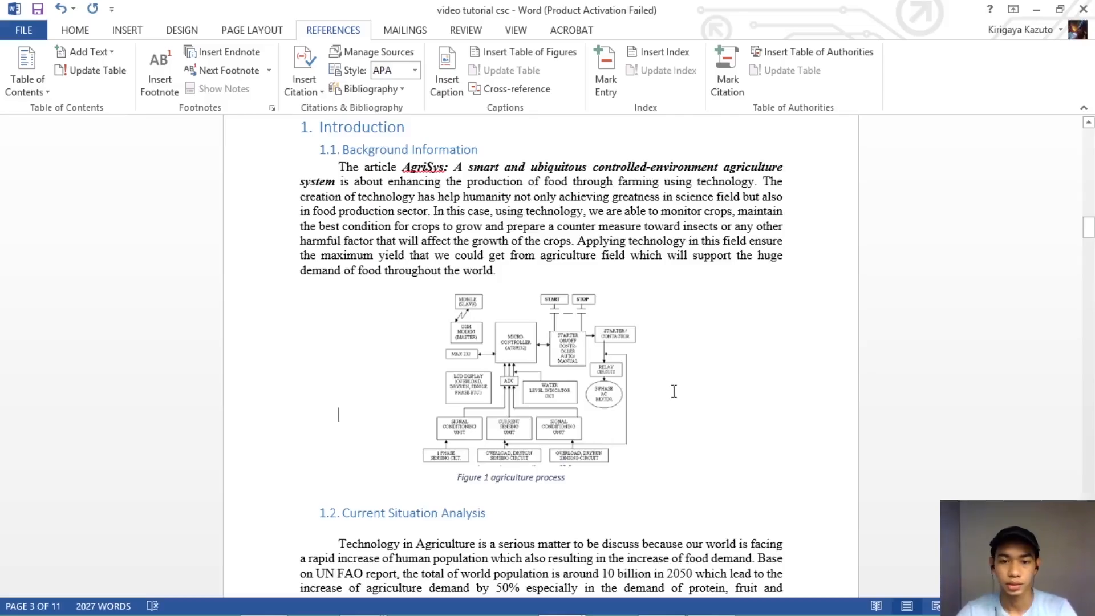
Step: Add the caption "Figure 2 world hunger map" below the Hunger Map 2019 picture on page 4
scroll(673, 391, down, 12)
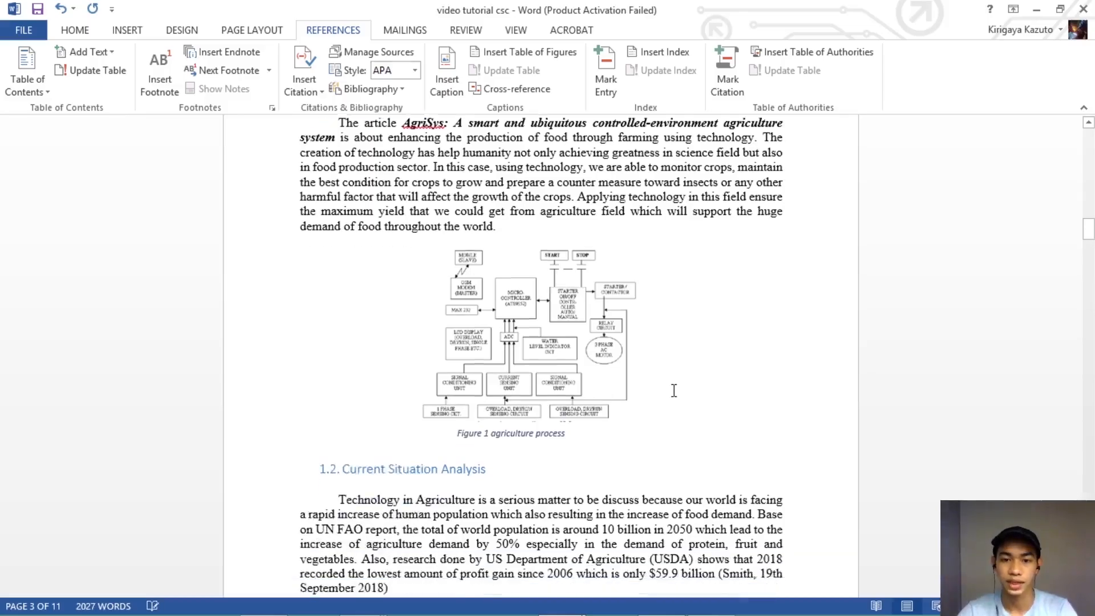
scroll(674, 388, up, 2)
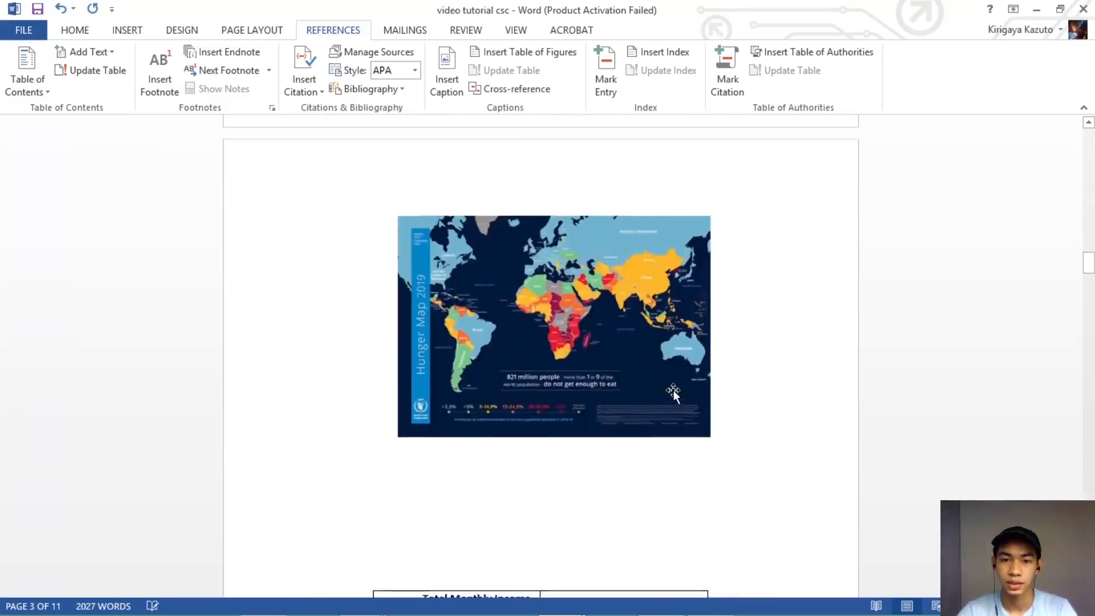
click(673, 386)
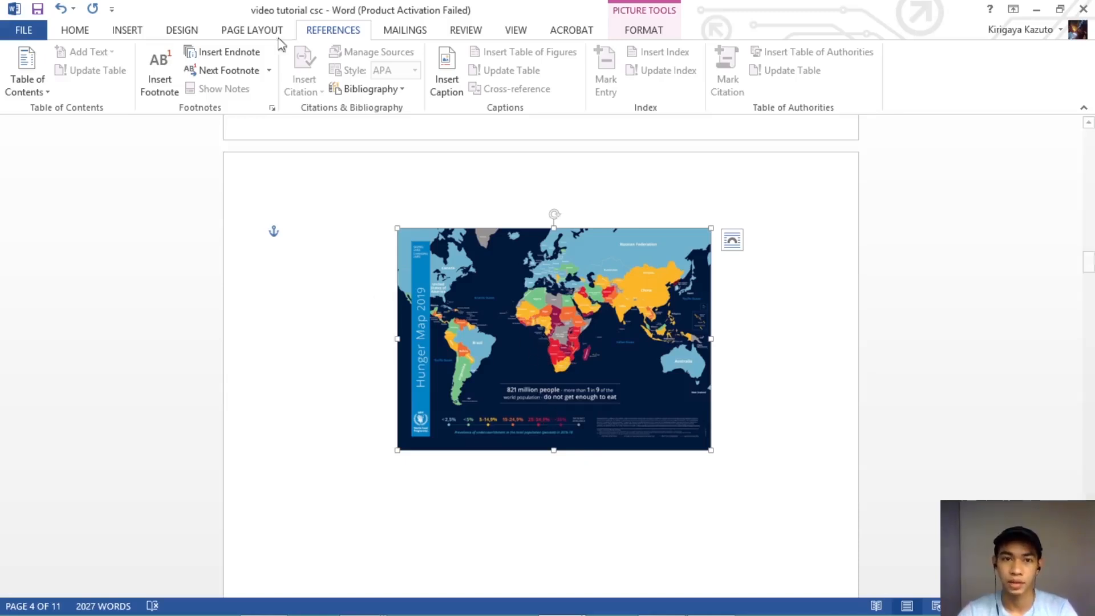
click(450, 73)
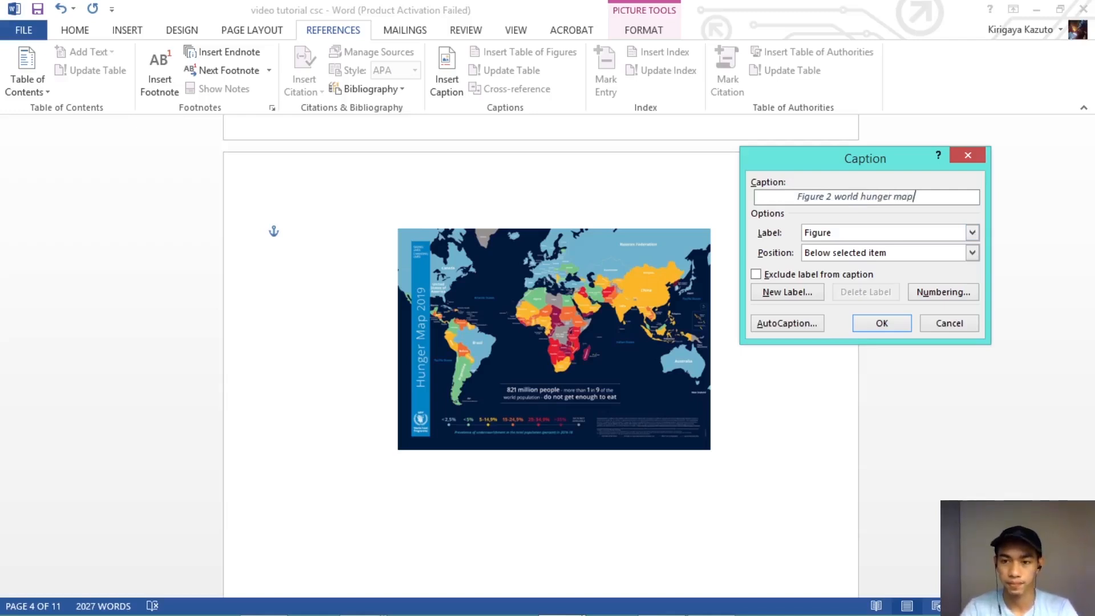
click(881, 323)
scroll(567, 533, down, 1)
click(531, 480)
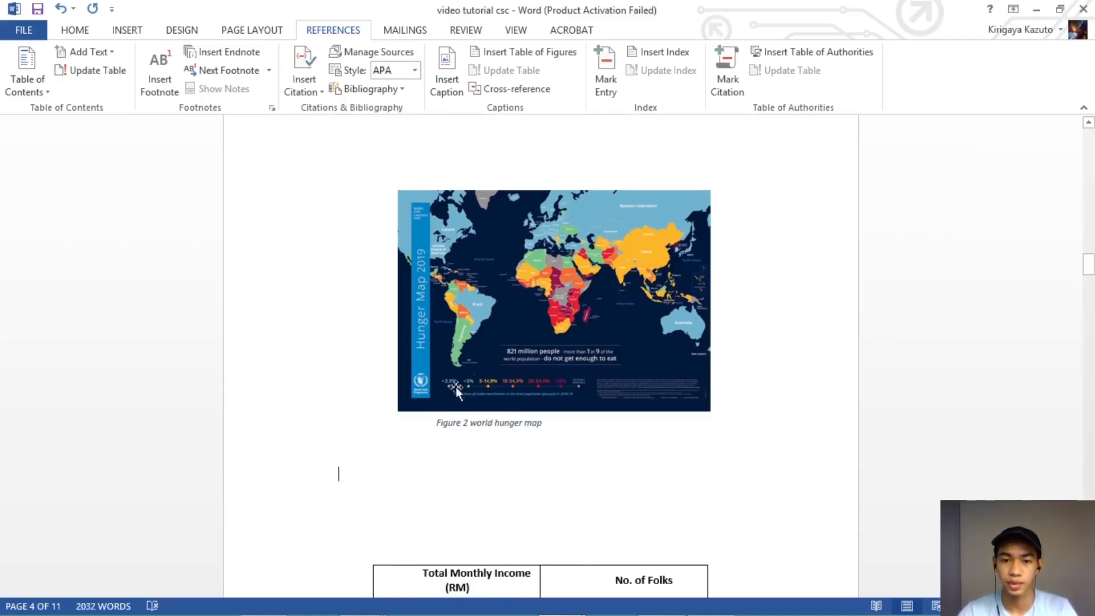
click(453, 427)
click(510, 464)
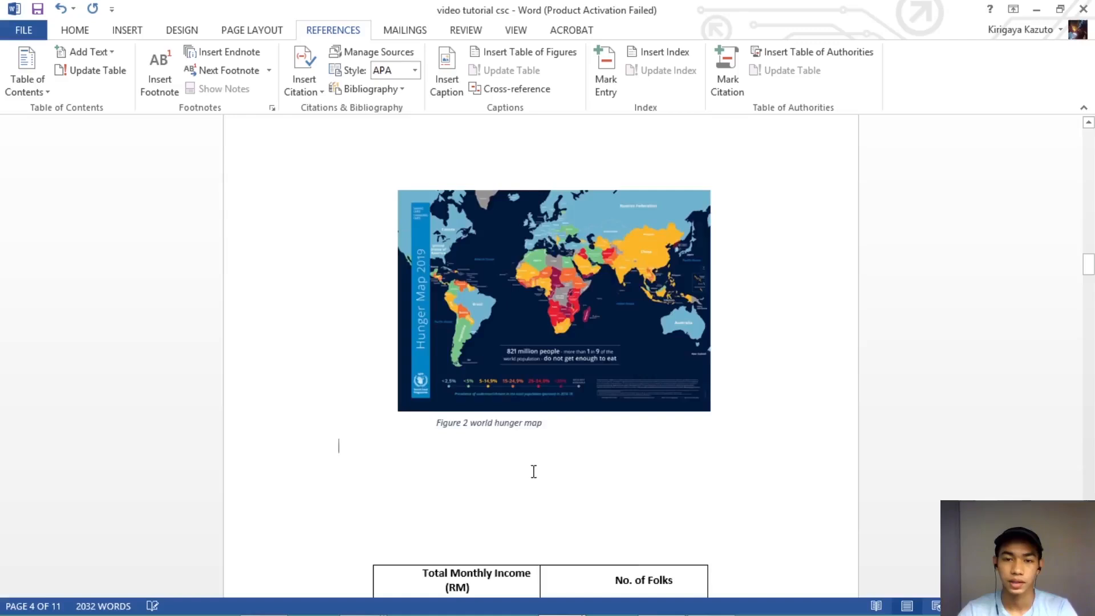
Step: Add the caption "Figure 3 agriculture algorythm" below the AgriSys Algorithm Implementation diagram on page 5
scroll(534, 471, down, 15)
scroll(533, 470, up, 1)
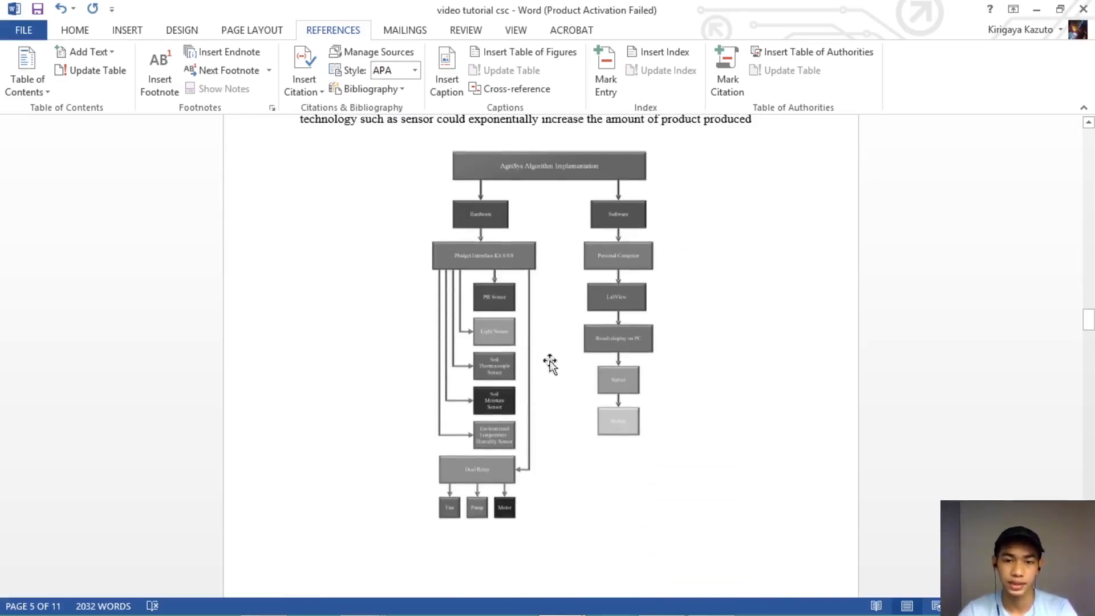
click(540, 324)
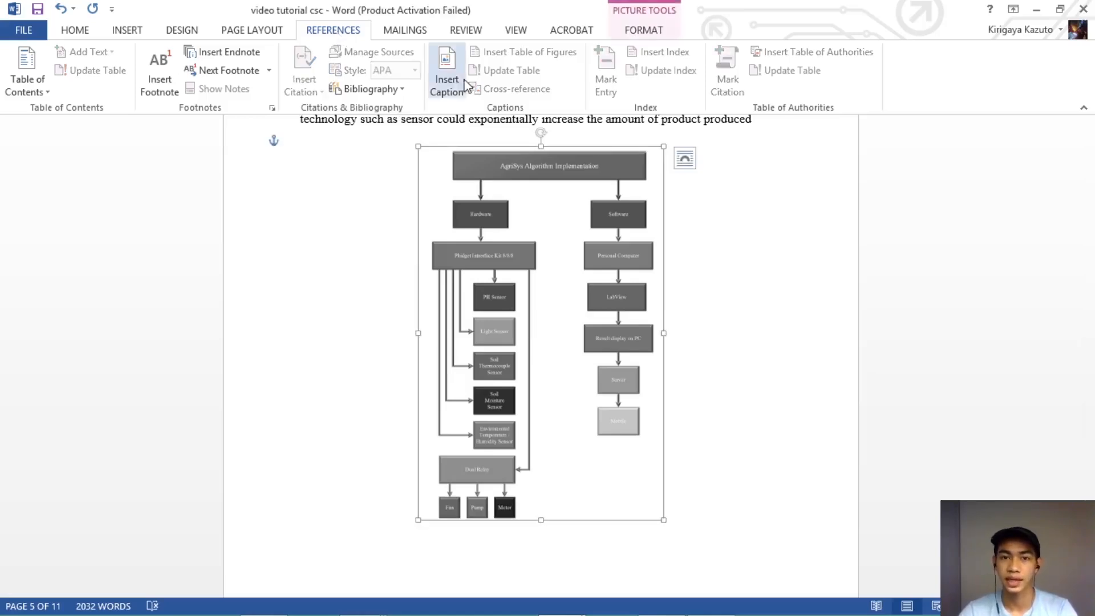
click(447, 75)
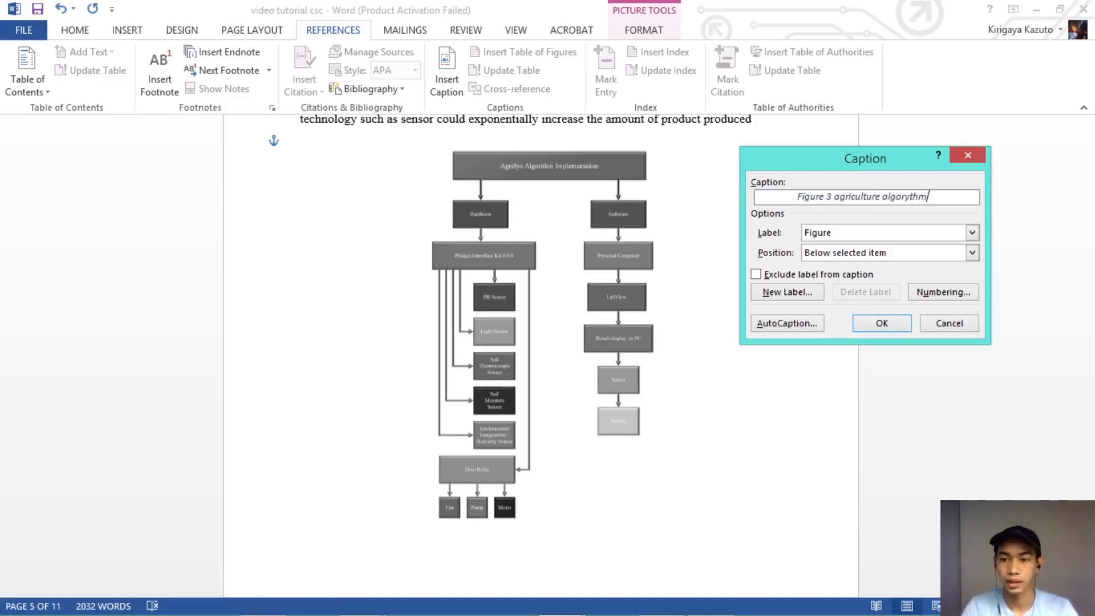
key(Return)
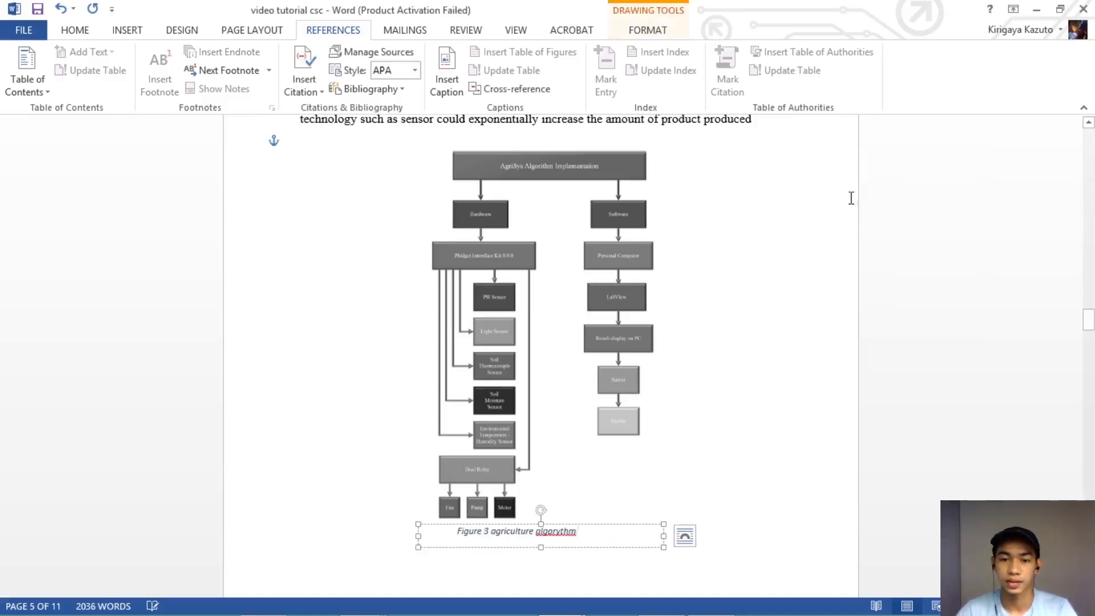
Step: Enter the text "table" at the start of the blank page 11
scroll(596, 522, down, 1)
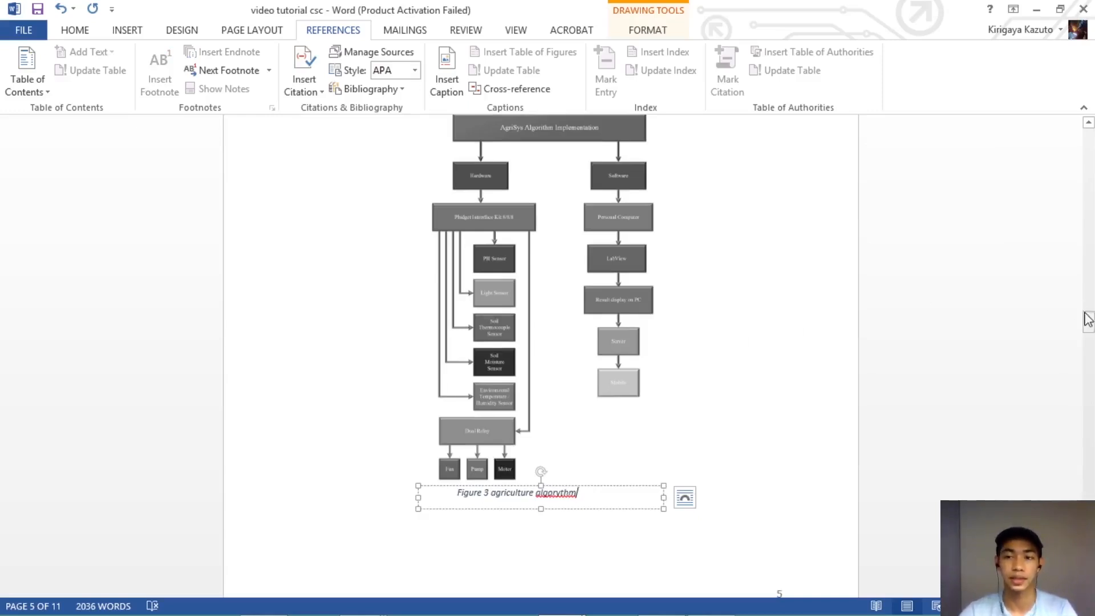
drag(1089, 325, 1088, 563)
scroll(345, 391, down, 3)
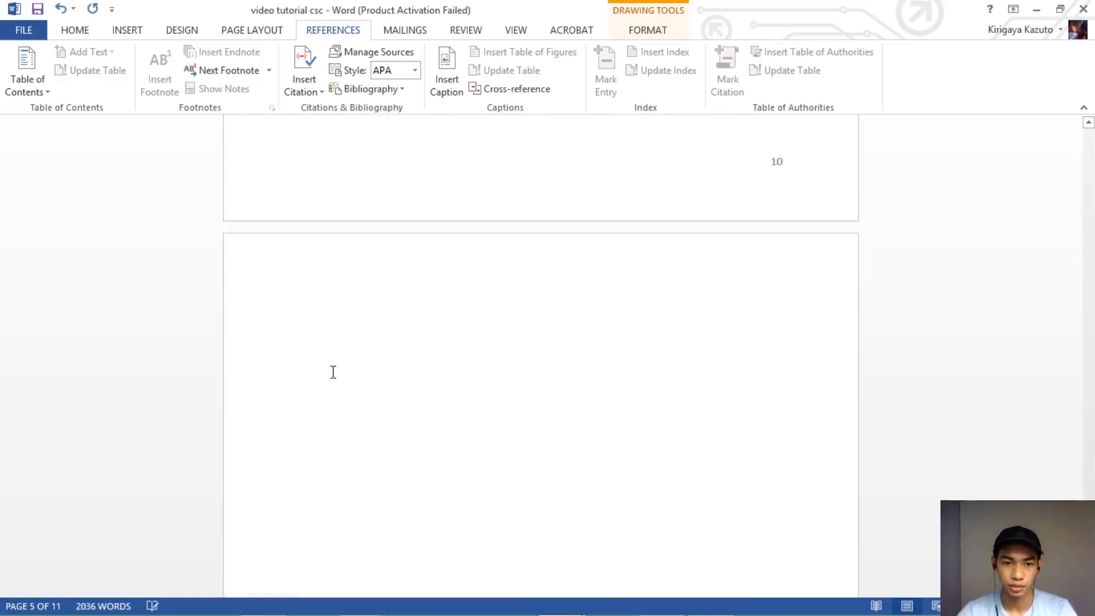
click(317, 275)
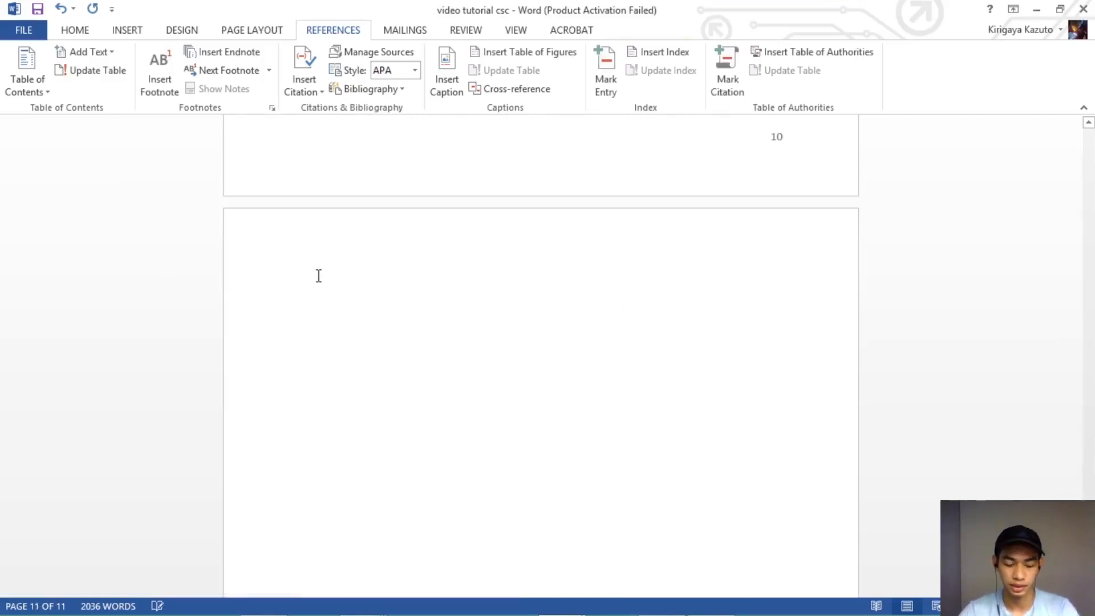
text(table)
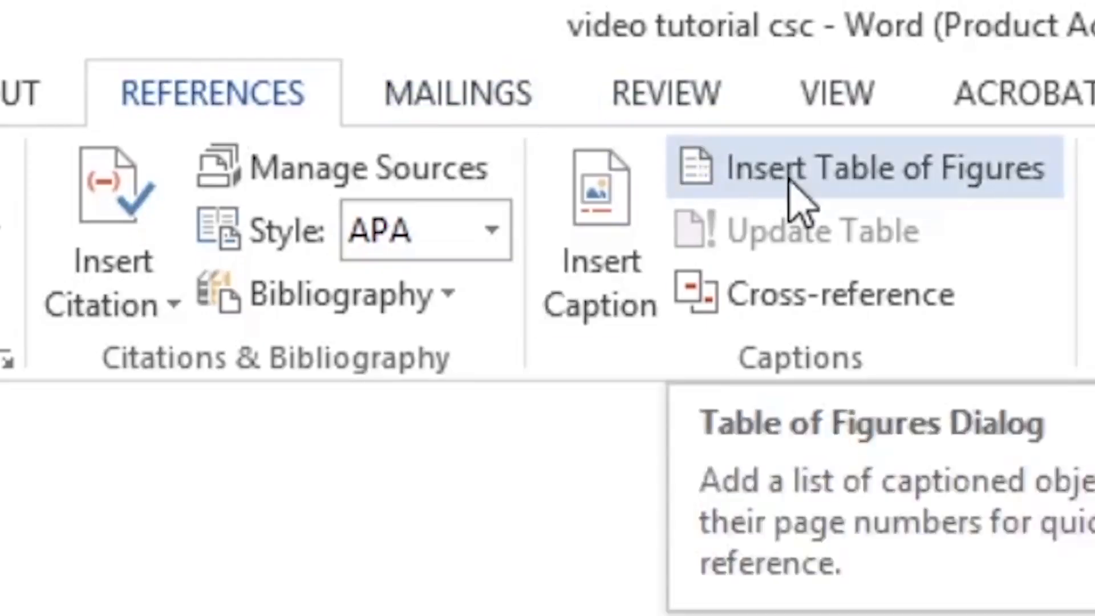
Step: Insert a table of figures under the "Table of figure" heading on page 11, built from the Figure caption label
click(503, 54)
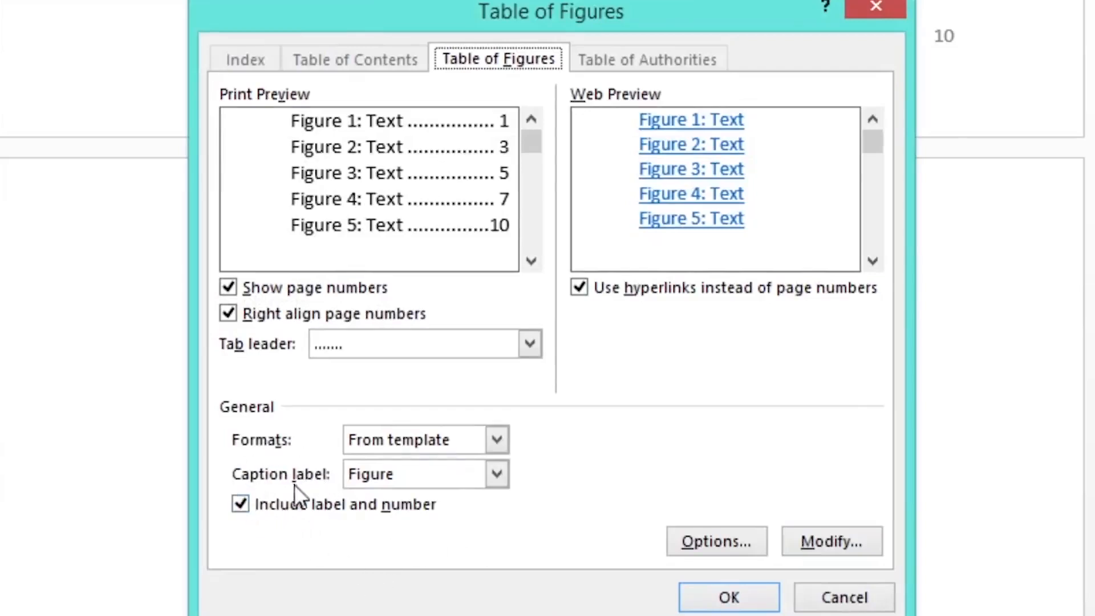
click(470, 473)
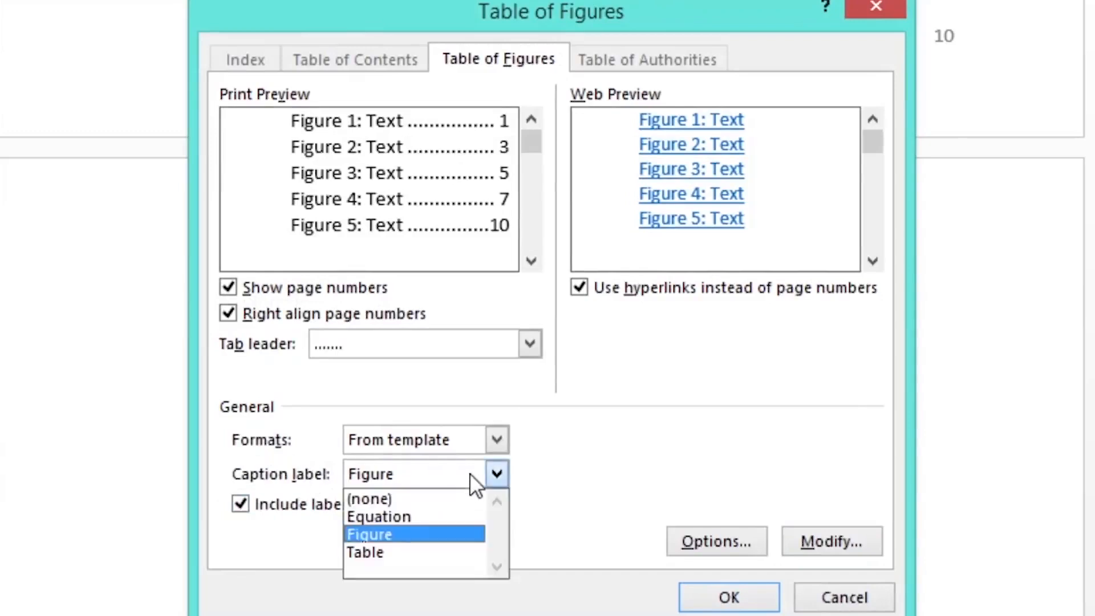
click(470, 474)
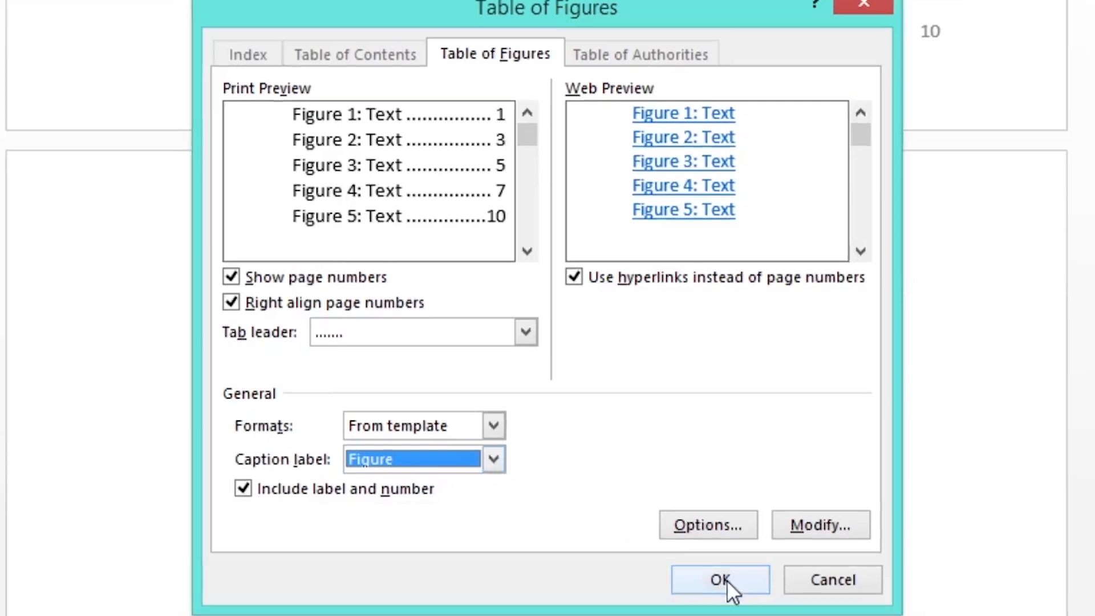
click(720, 580)
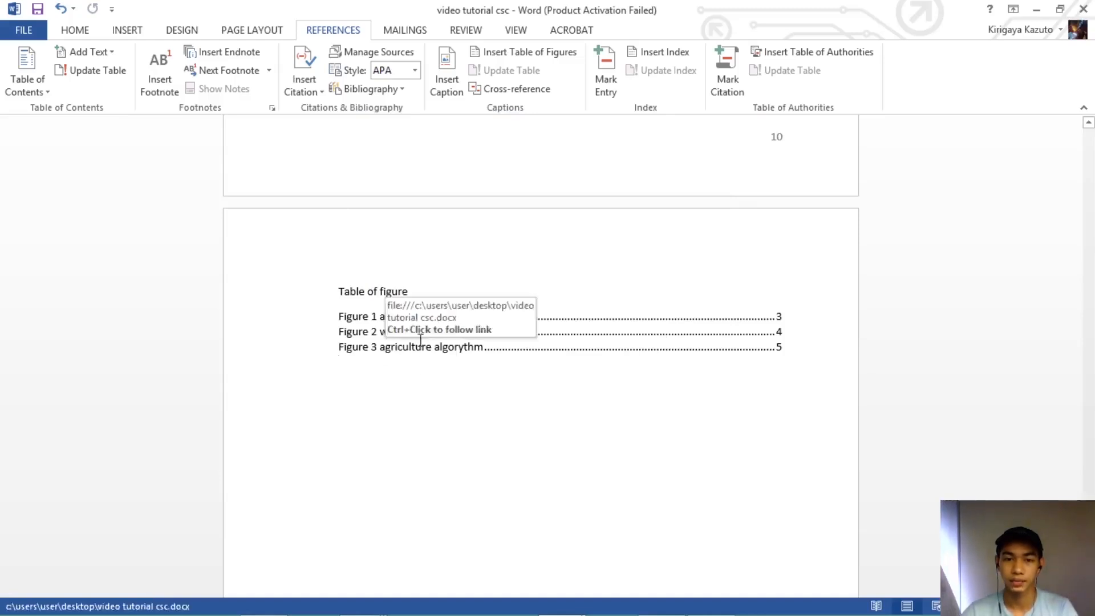
scroll(720, 201, down, 1)
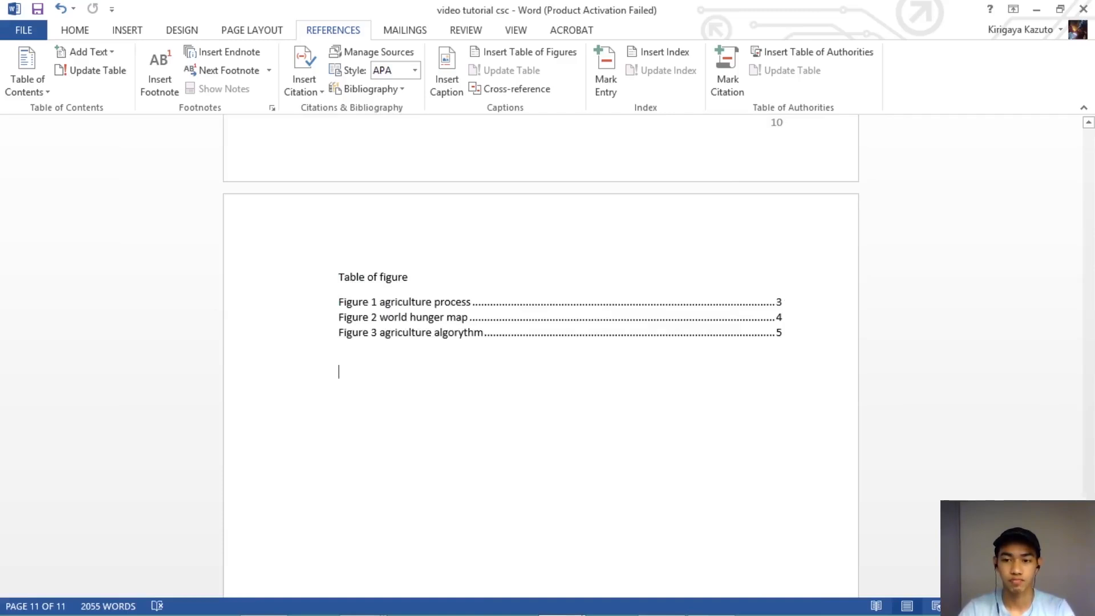
Step: Add the caption "Table 1 number of folks" above the No. of Folks table on page 4, using the Table label
scroll(659, 297, up, 20)
scroll(658, 297, down, 20)
scroll(656, 299, down, 2)
scroll(656, 297, up, 20)
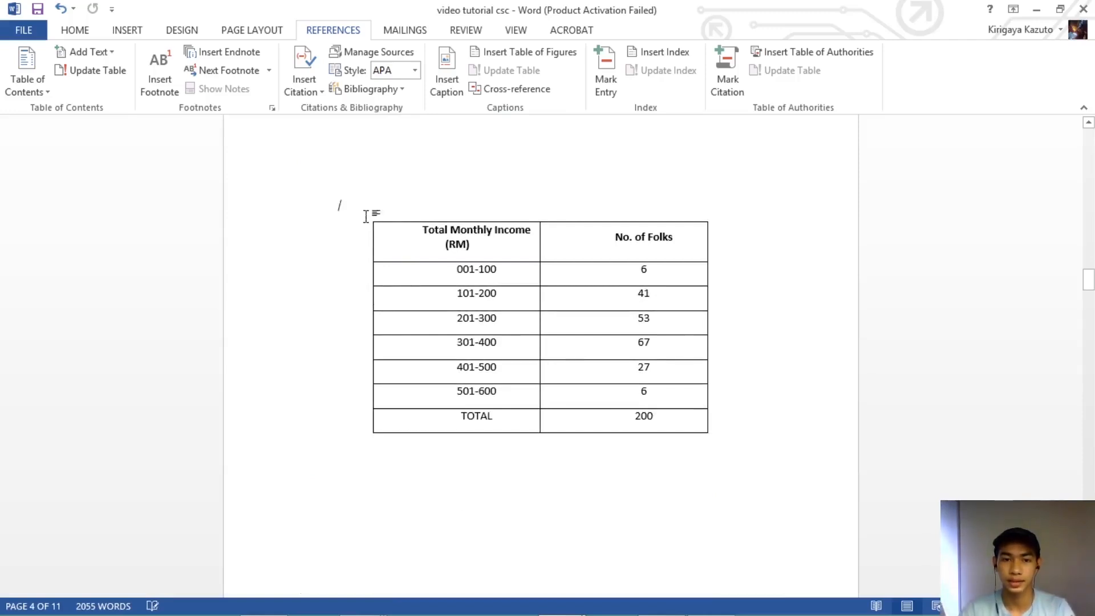
click(388, 230)
click(367, 216)
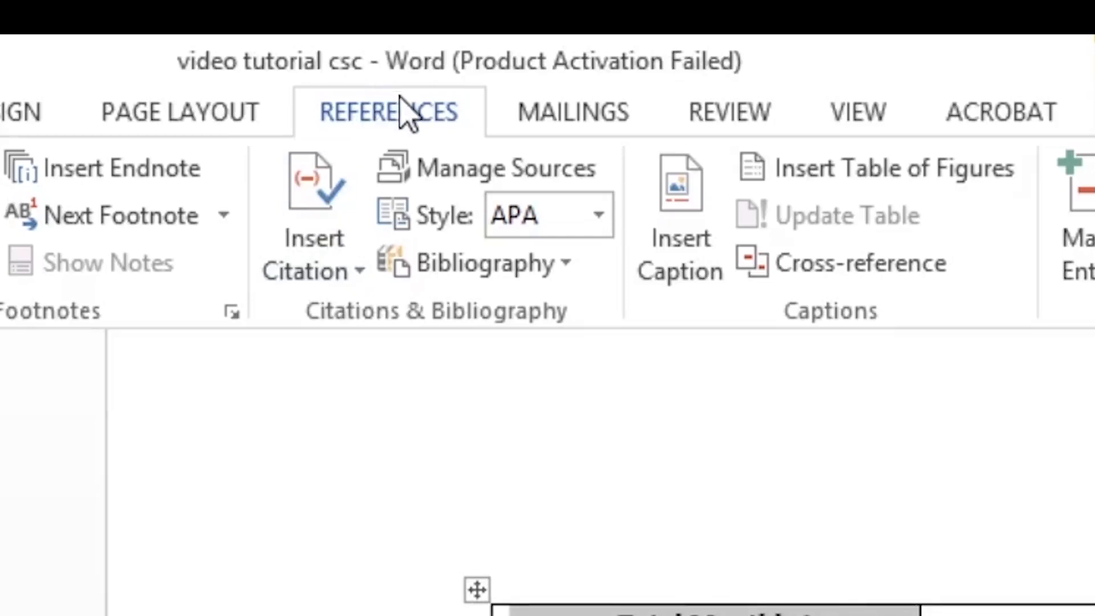
click(709, 269)
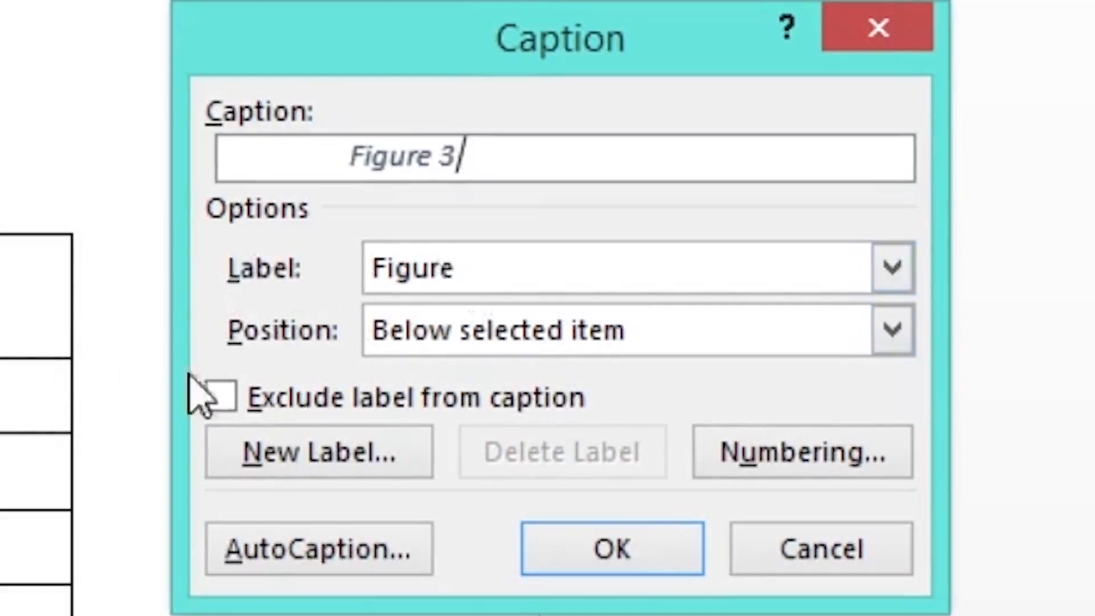
click(507, 273)
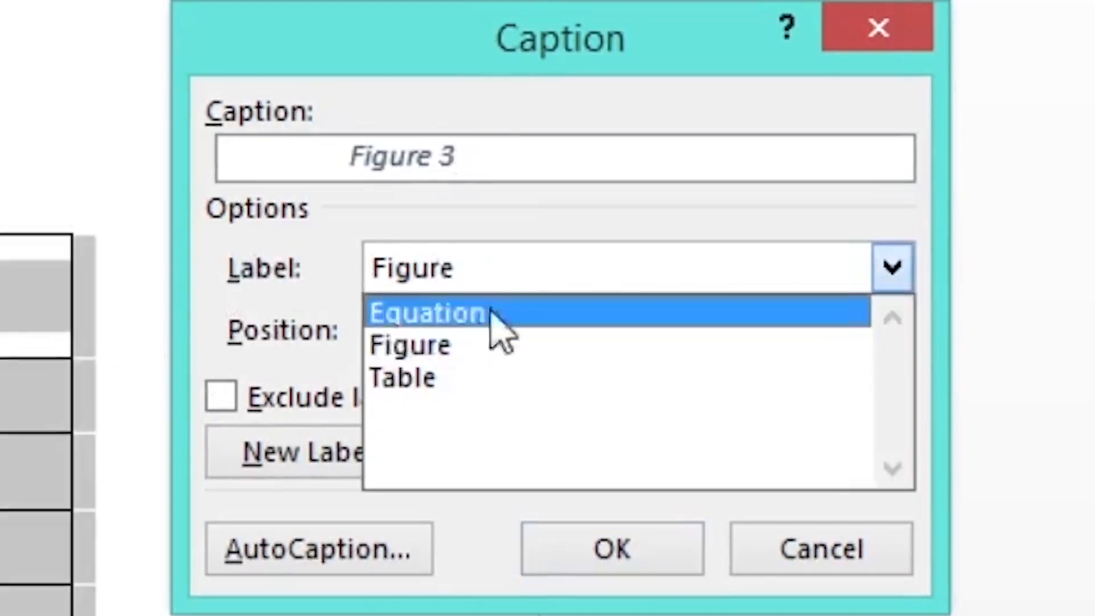
click(469, 379)
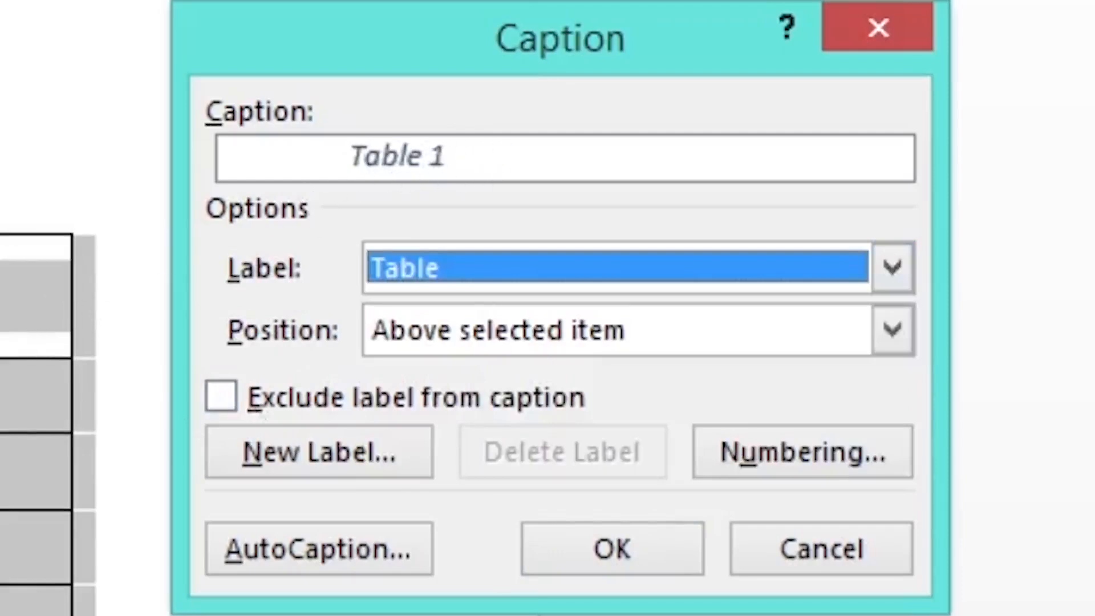
click(524, 155)
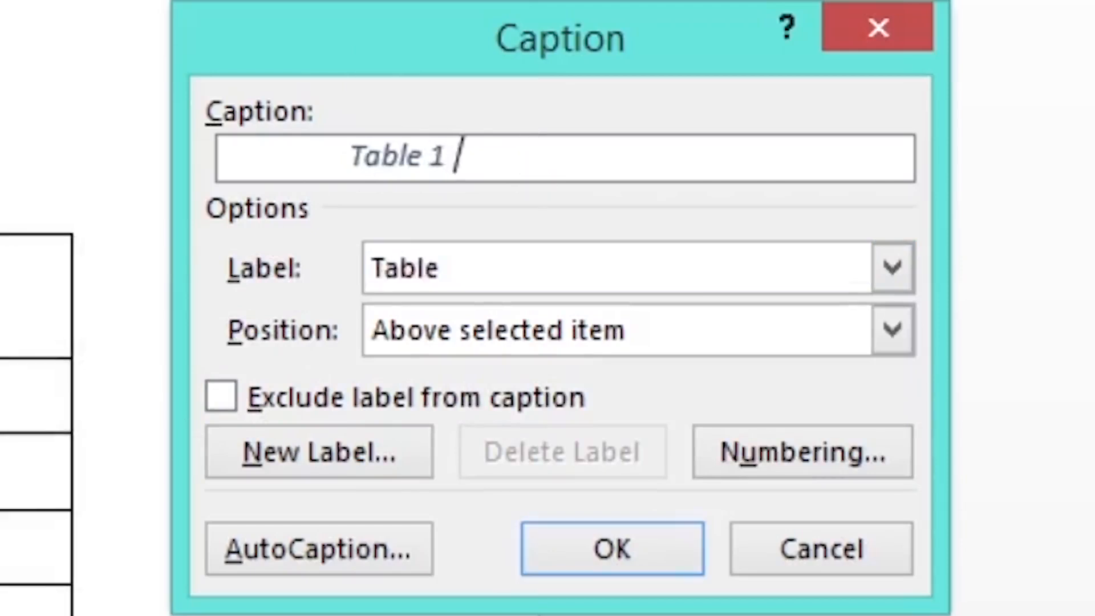
text(nu)
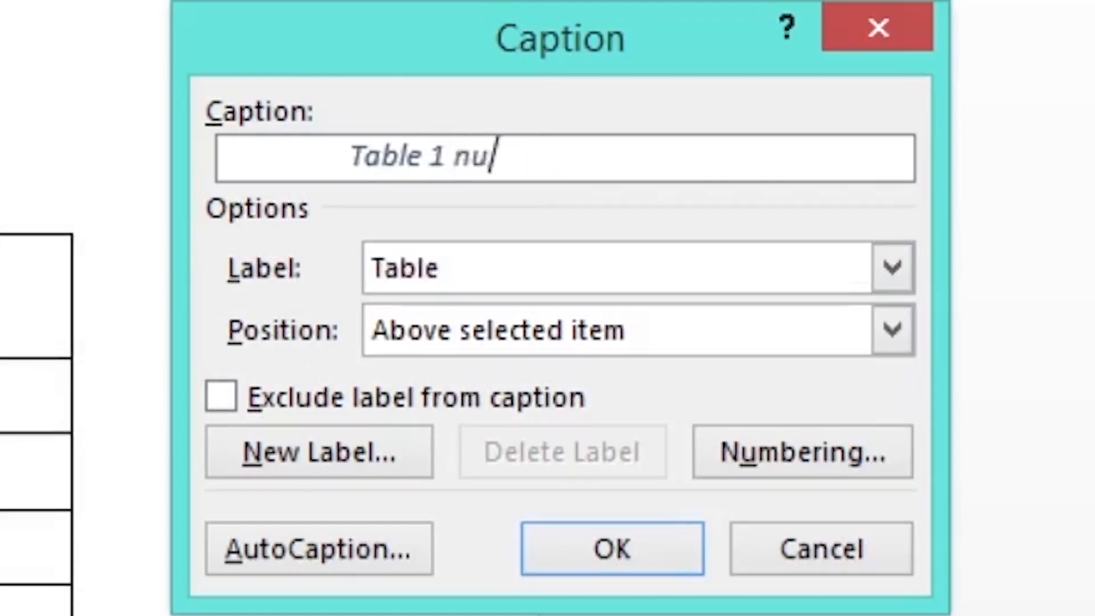
text(mber of )
text(fokjk)
key(BackSpace)
key(BackSpace)
key(BackSpace)
text(lks)
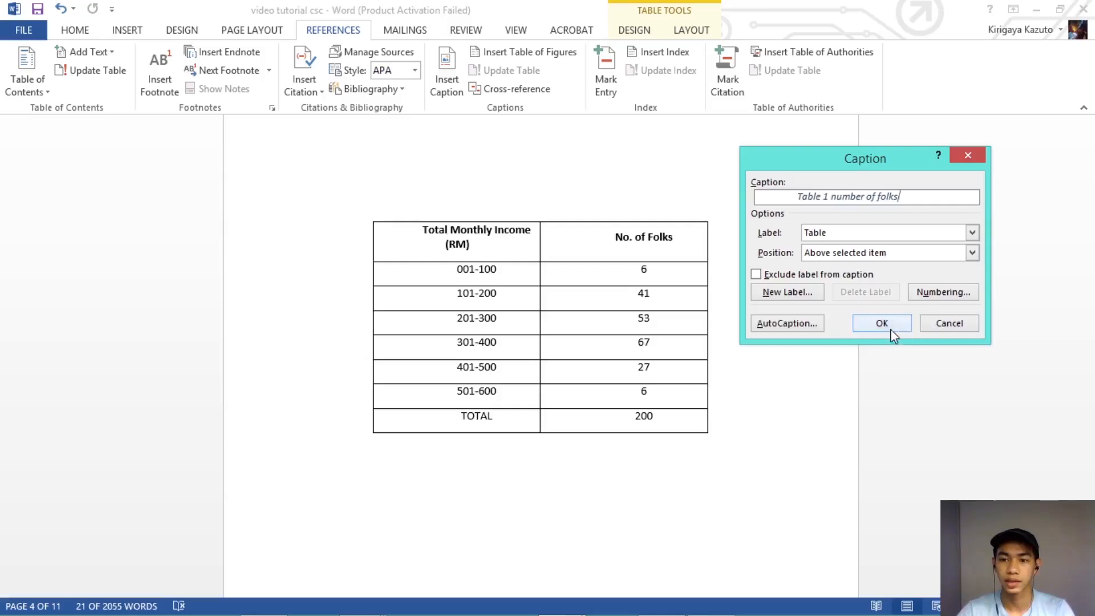
click(645, 551)
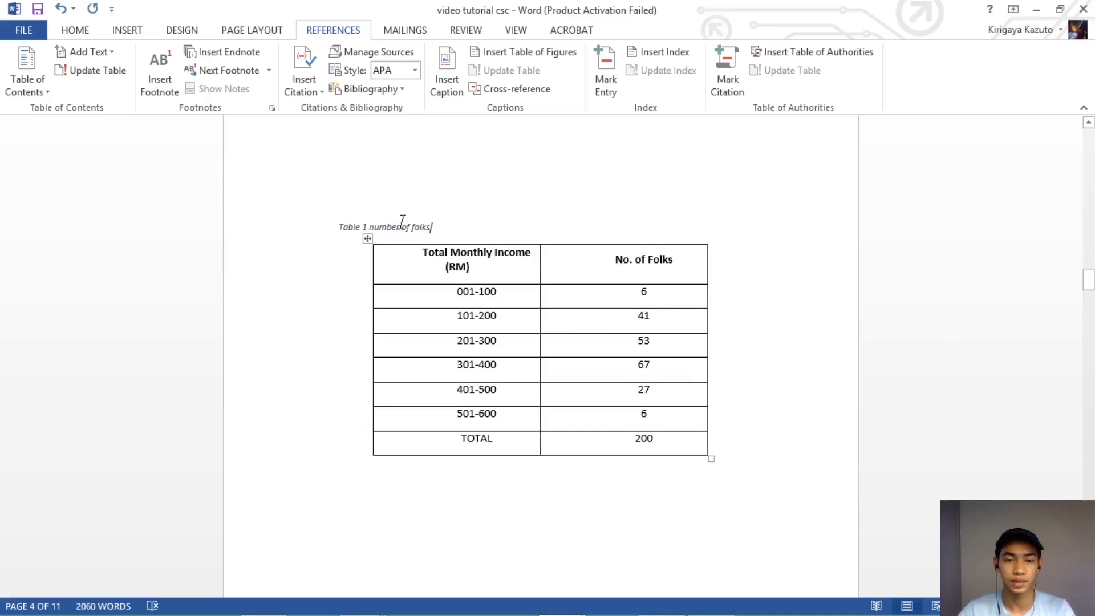
Step: Add the caption "Table 2 total monthly income" above the No. of farmer table on page 6, using the Table label
scroll(539, 404, down, 15)
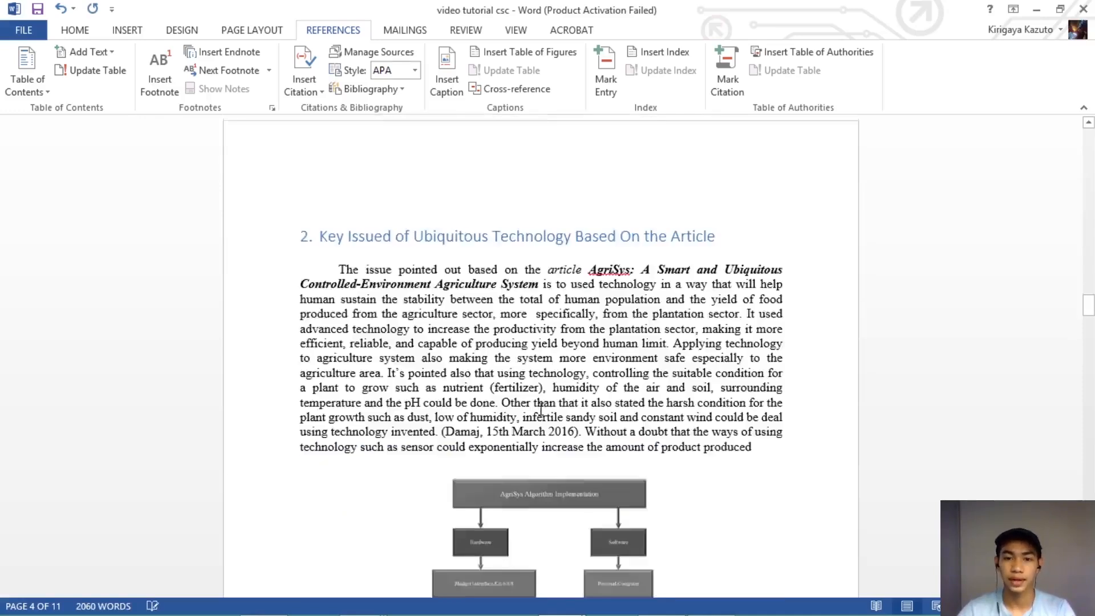
scroll(541, 409, down, 12)
scroll(539, 408, up, 3)
scroll(539, 409, up, 1)
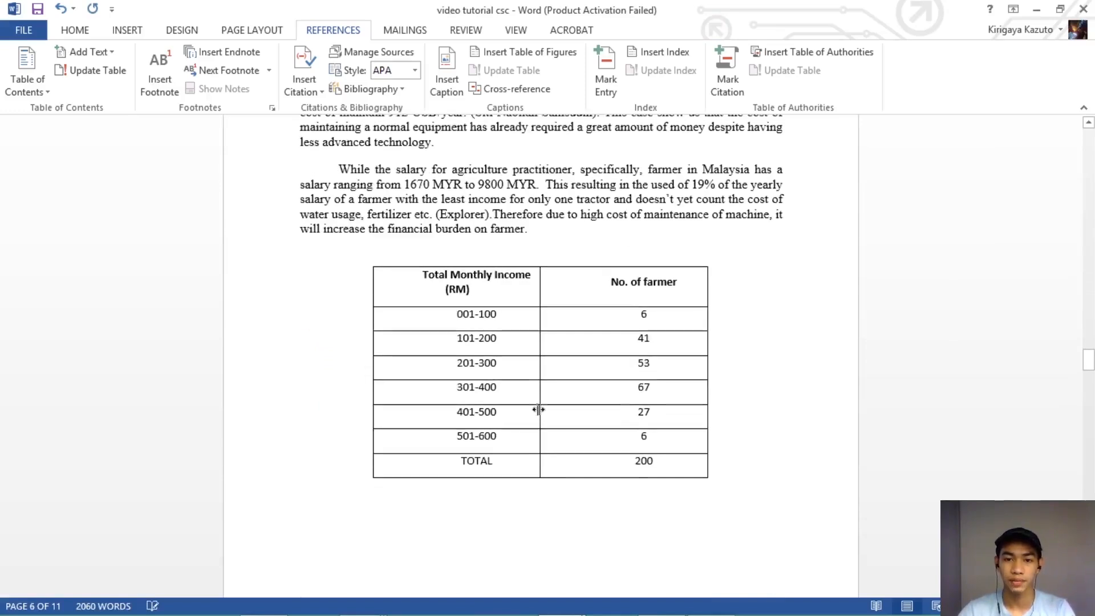
click(521, 294)
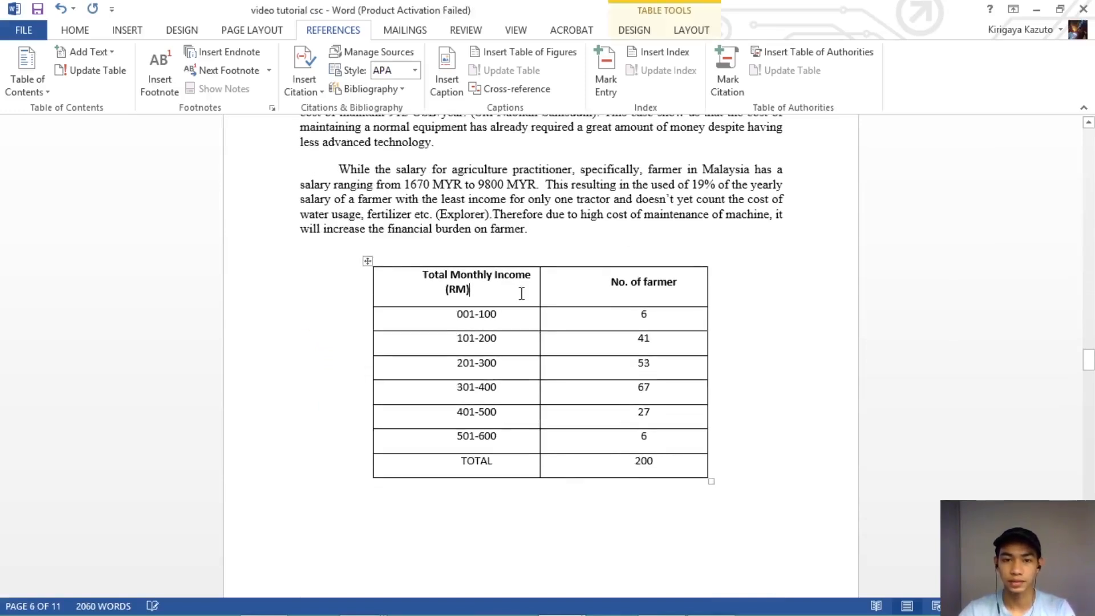
click(368, 263)
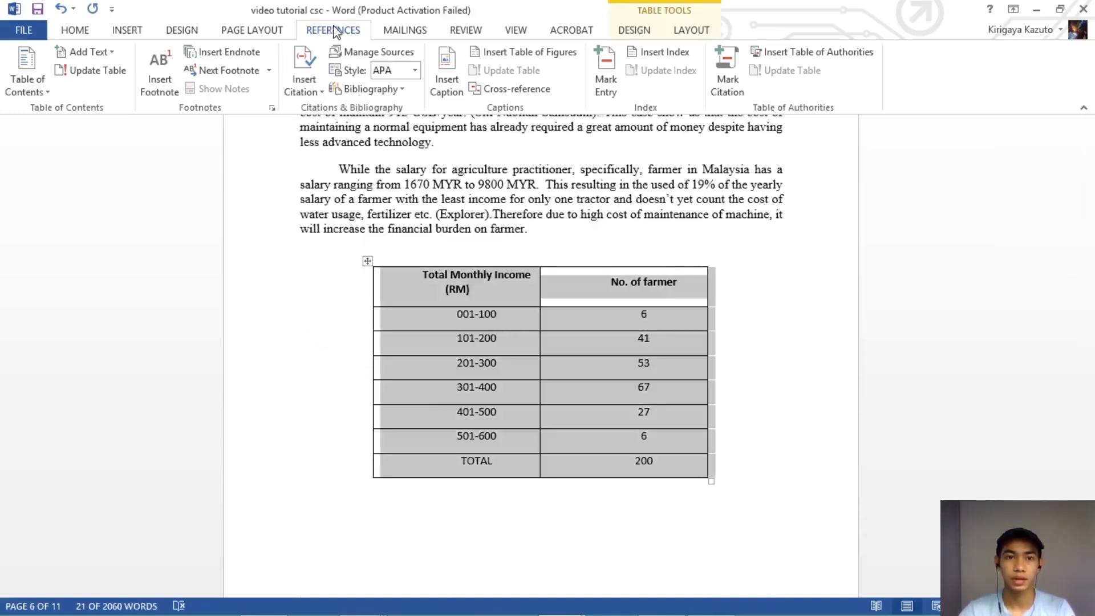
click(449, 88)
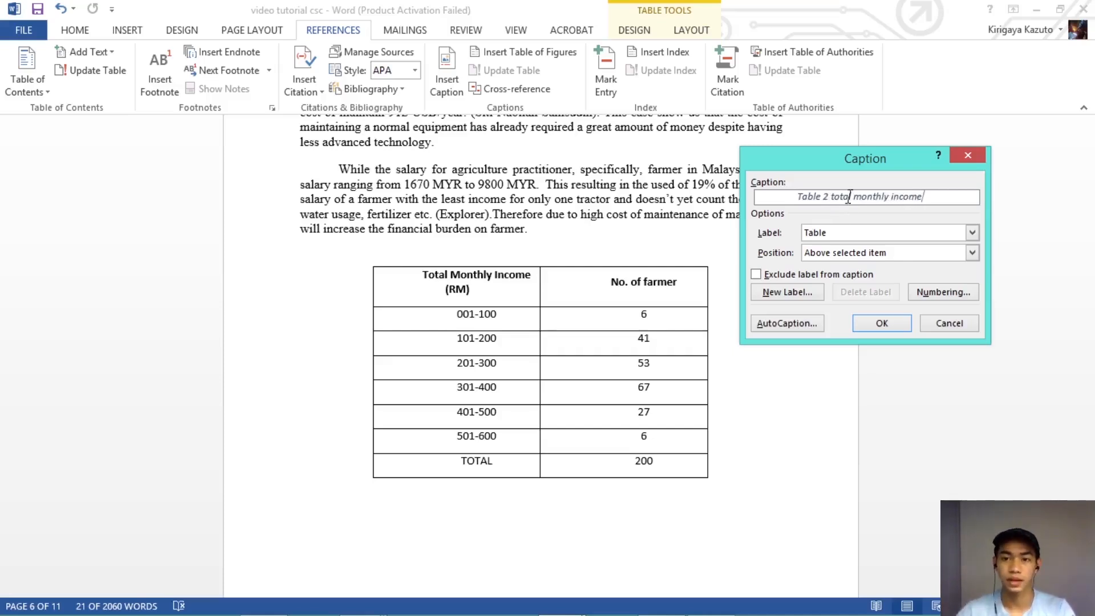
click(882, 323)
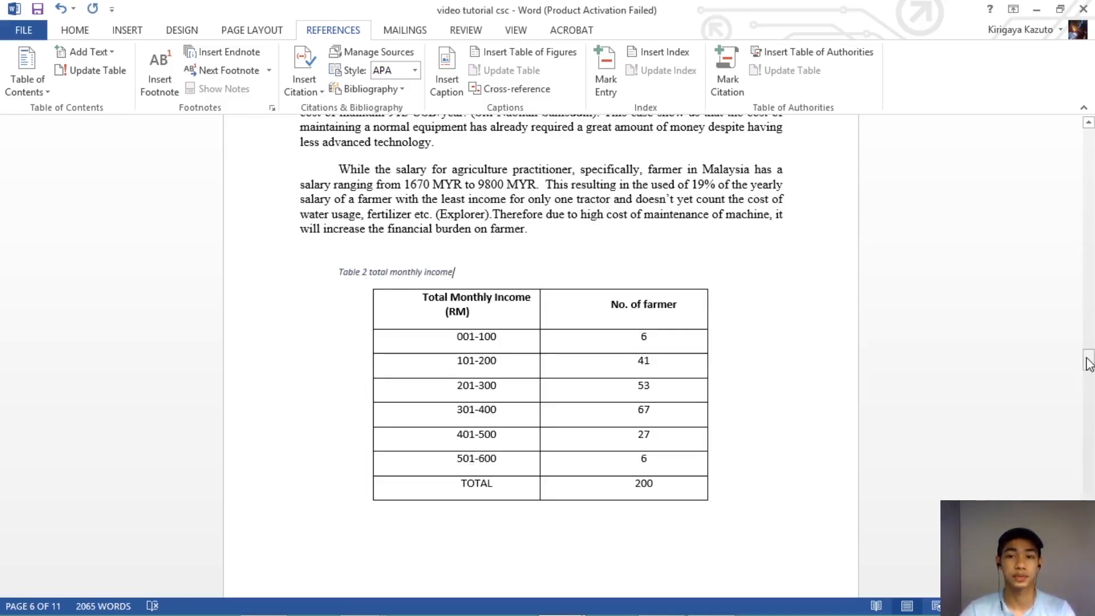
Step: Enter the heading "List of table" below the table of figures on page 11 and start a new line under it
drag(1088, 363, 1087, 542)
click(509, 451)
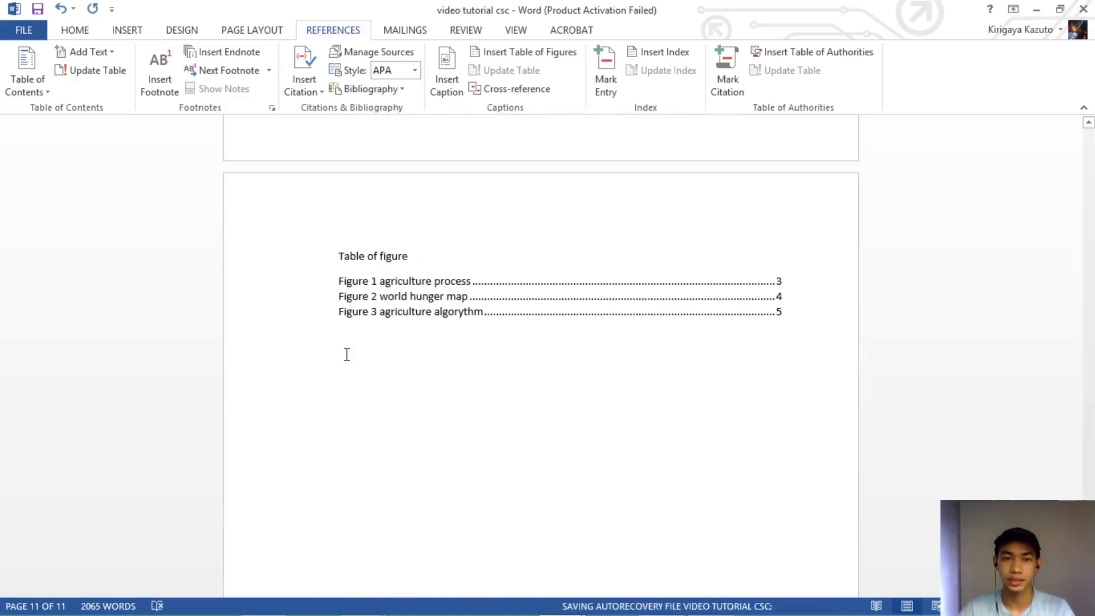
text(List )
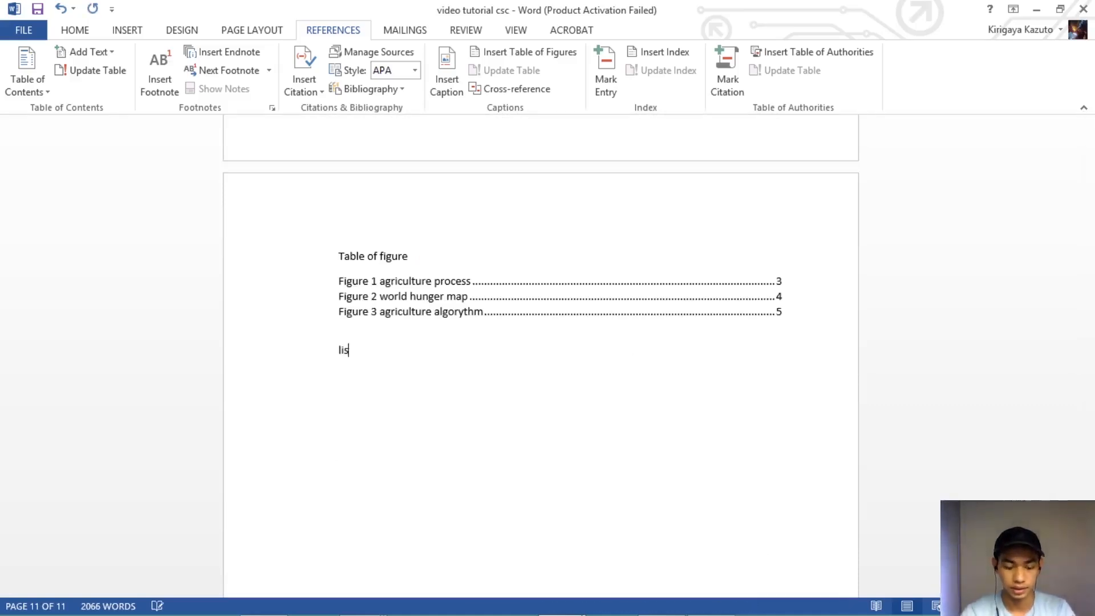
text(of tab)
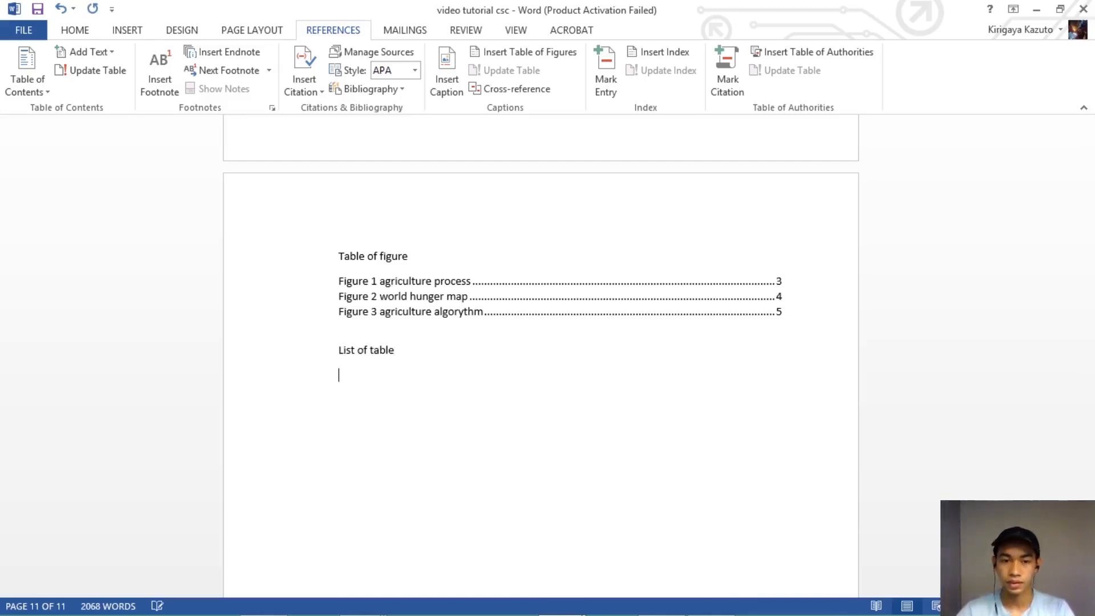
text(le)
key(Return)
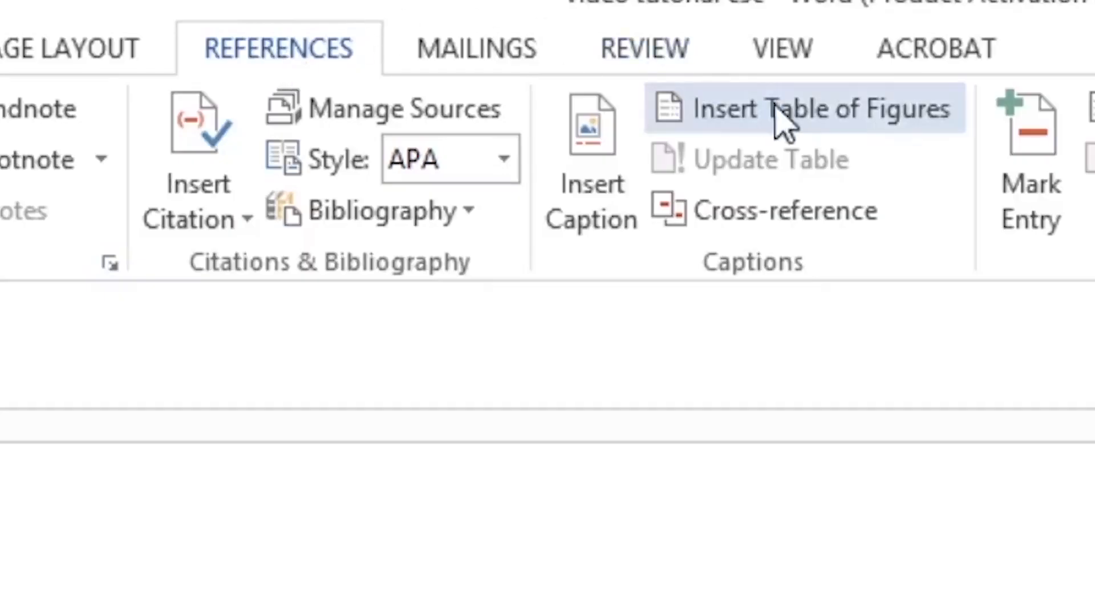
Step: Insert a list of tables under the "List of table" heading, built from the Table caption label
click(790, 123)
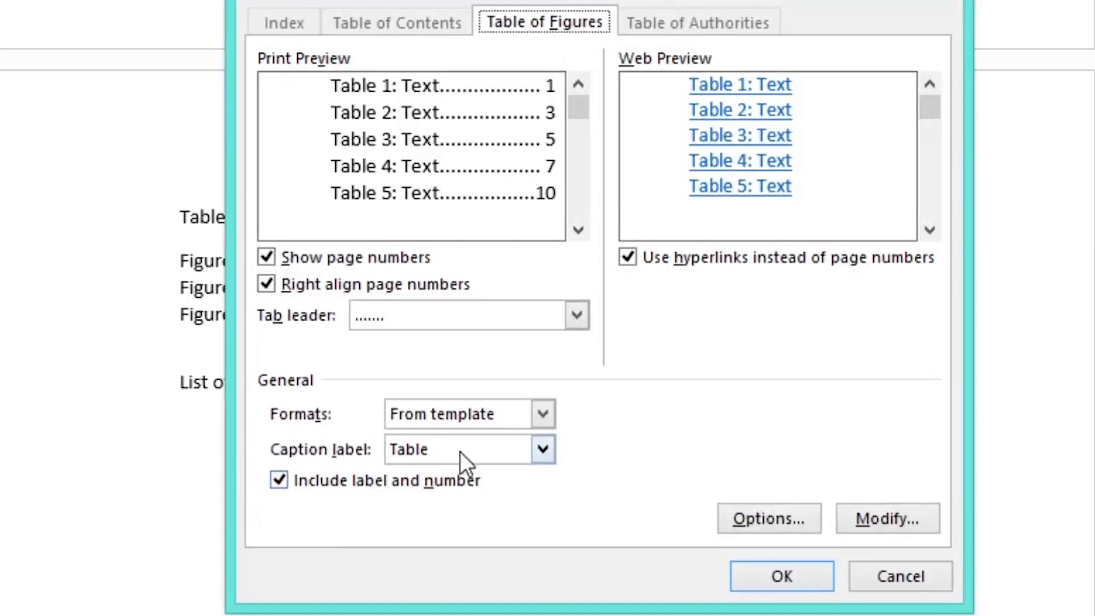
click(460, 451)
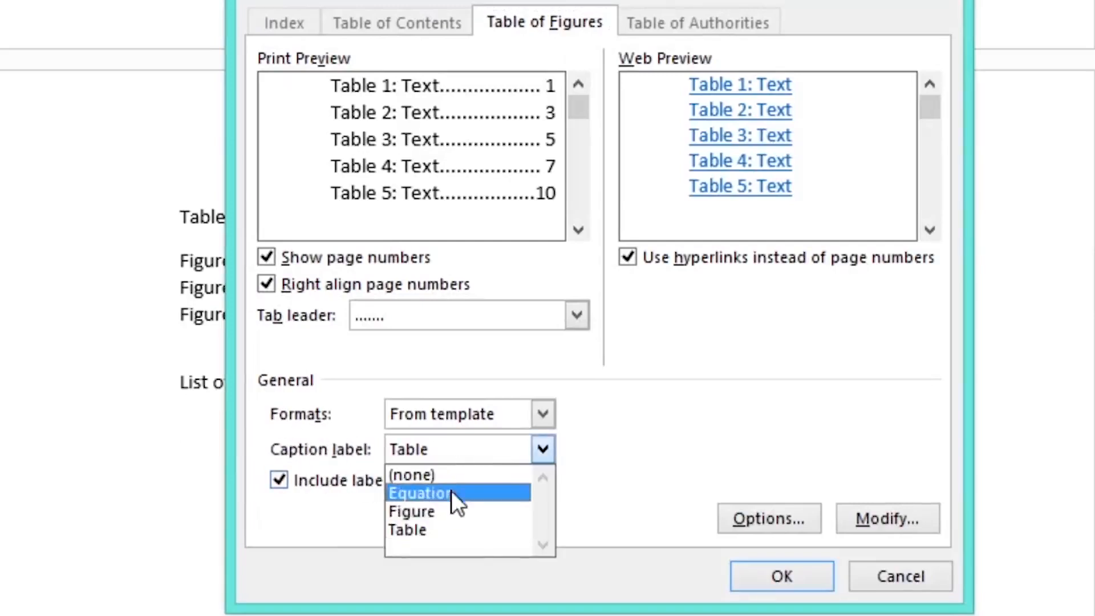
click(451, 527)
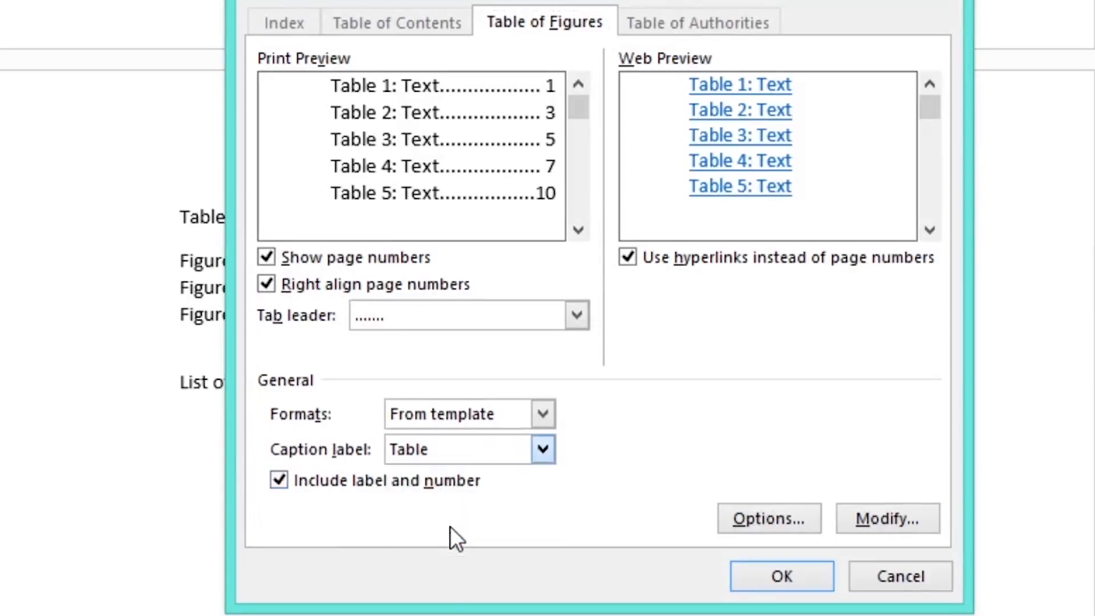
click(787, 578)
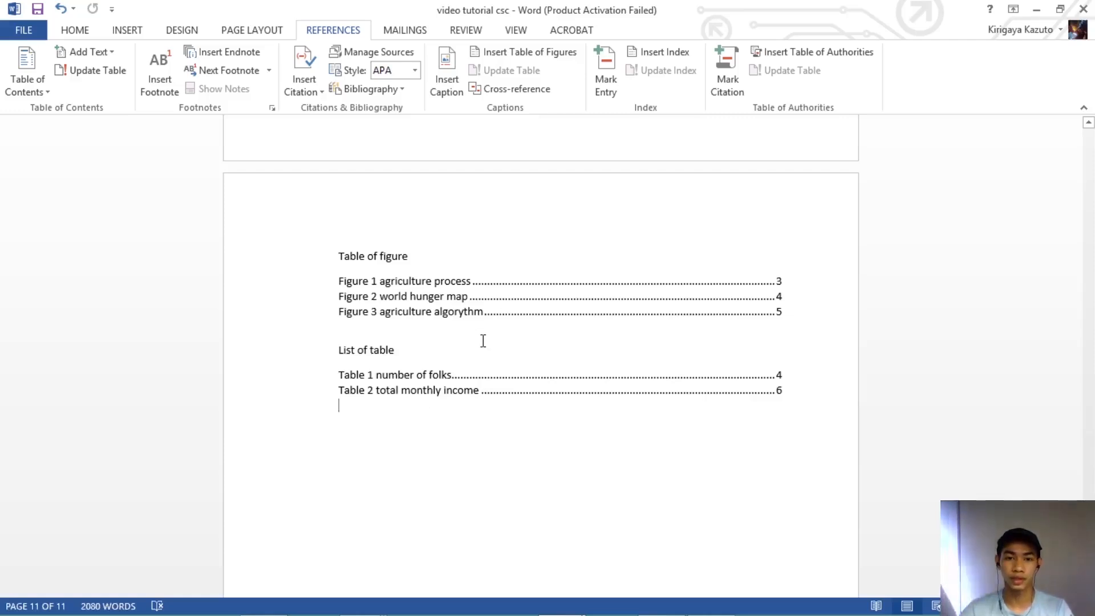
Step: Check the list links by following the world hunger map figure entry and the total monthly income table entry
ctrl+click(407, 297)
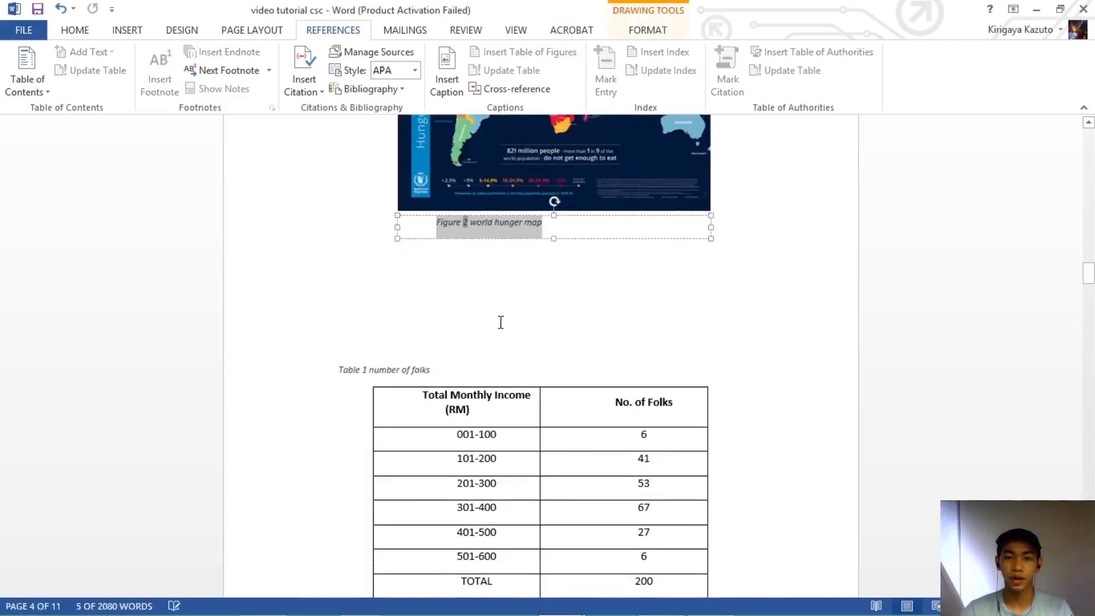
scroll(500, 323, up, 5)
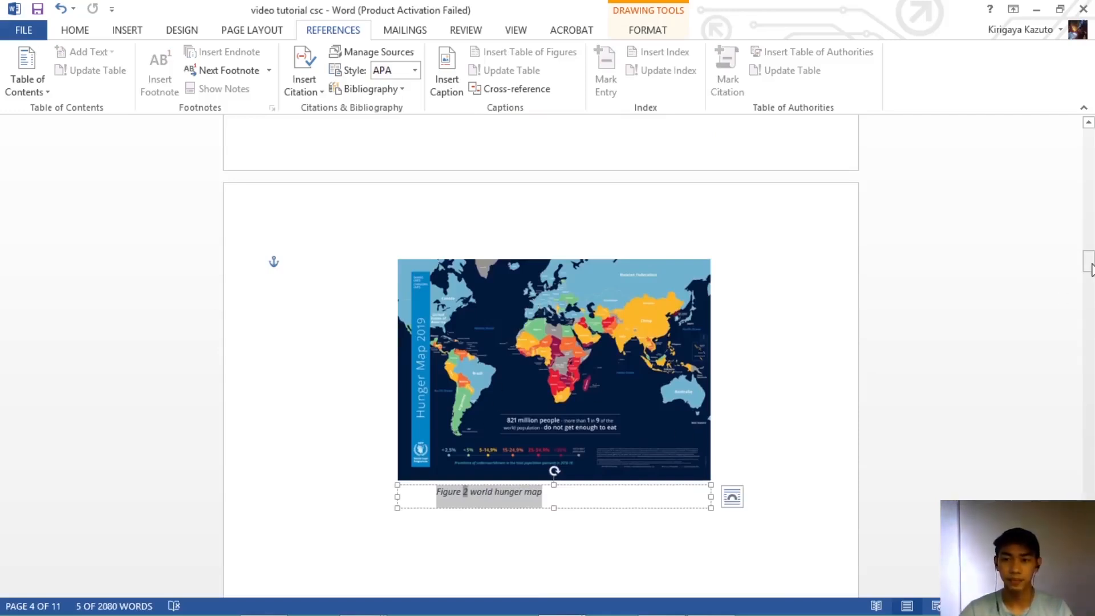
drag(1091, 268, 1091, 576)
scroll(716, 379, up, 5)
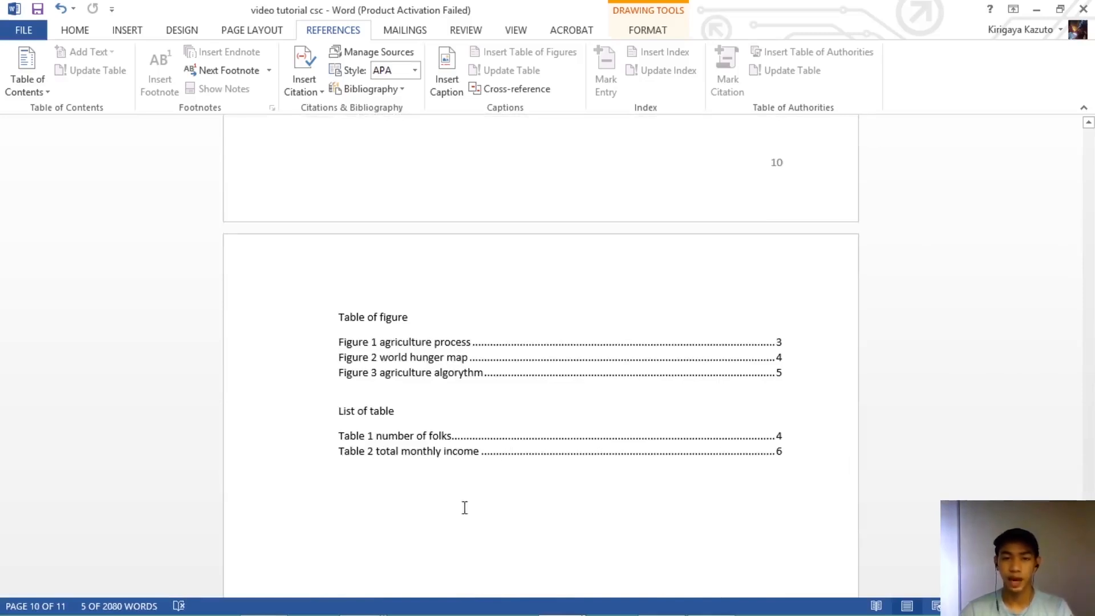
ctrl+click(427, 458)
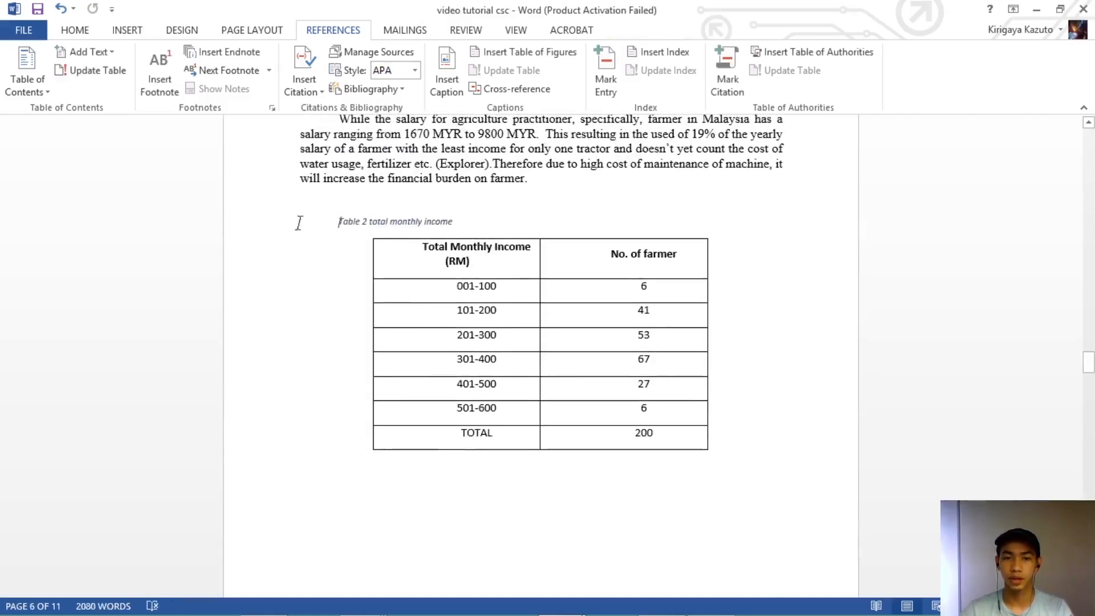
click(469, 257)
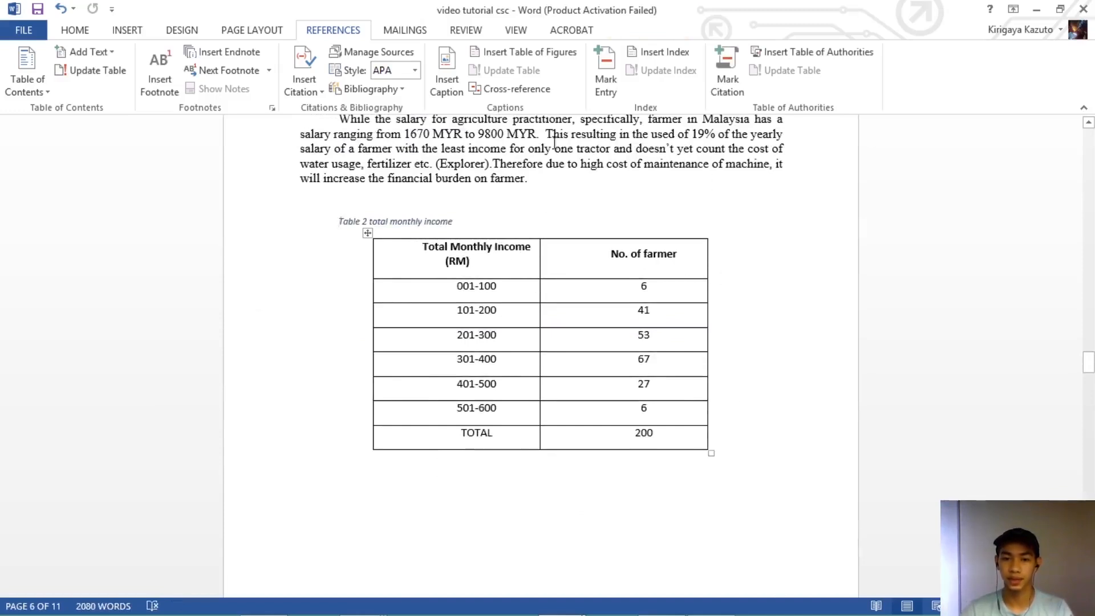